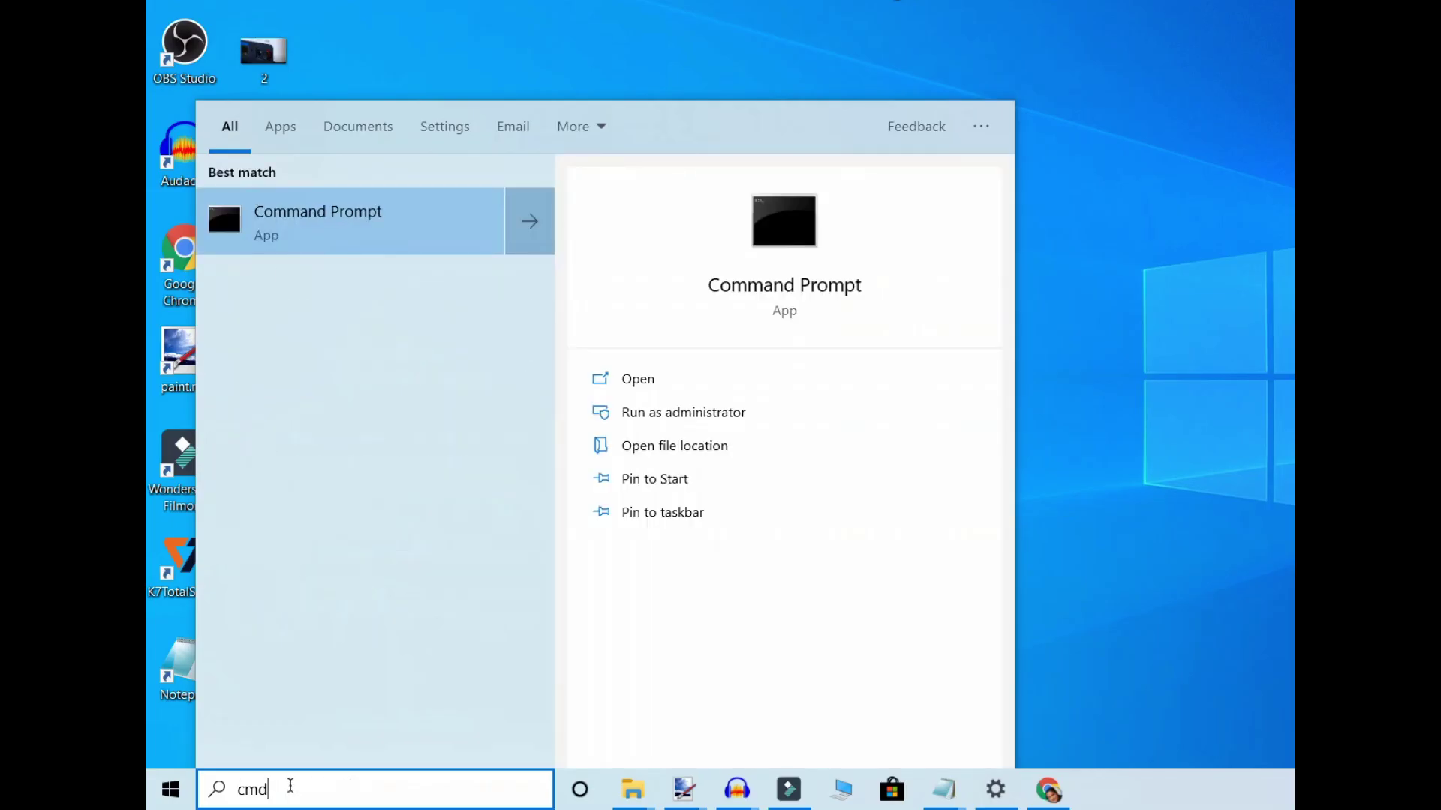
# - Open Command Prompt and switch between it and the Notepad list of network reset commands
pyautogui.click(306, 225)
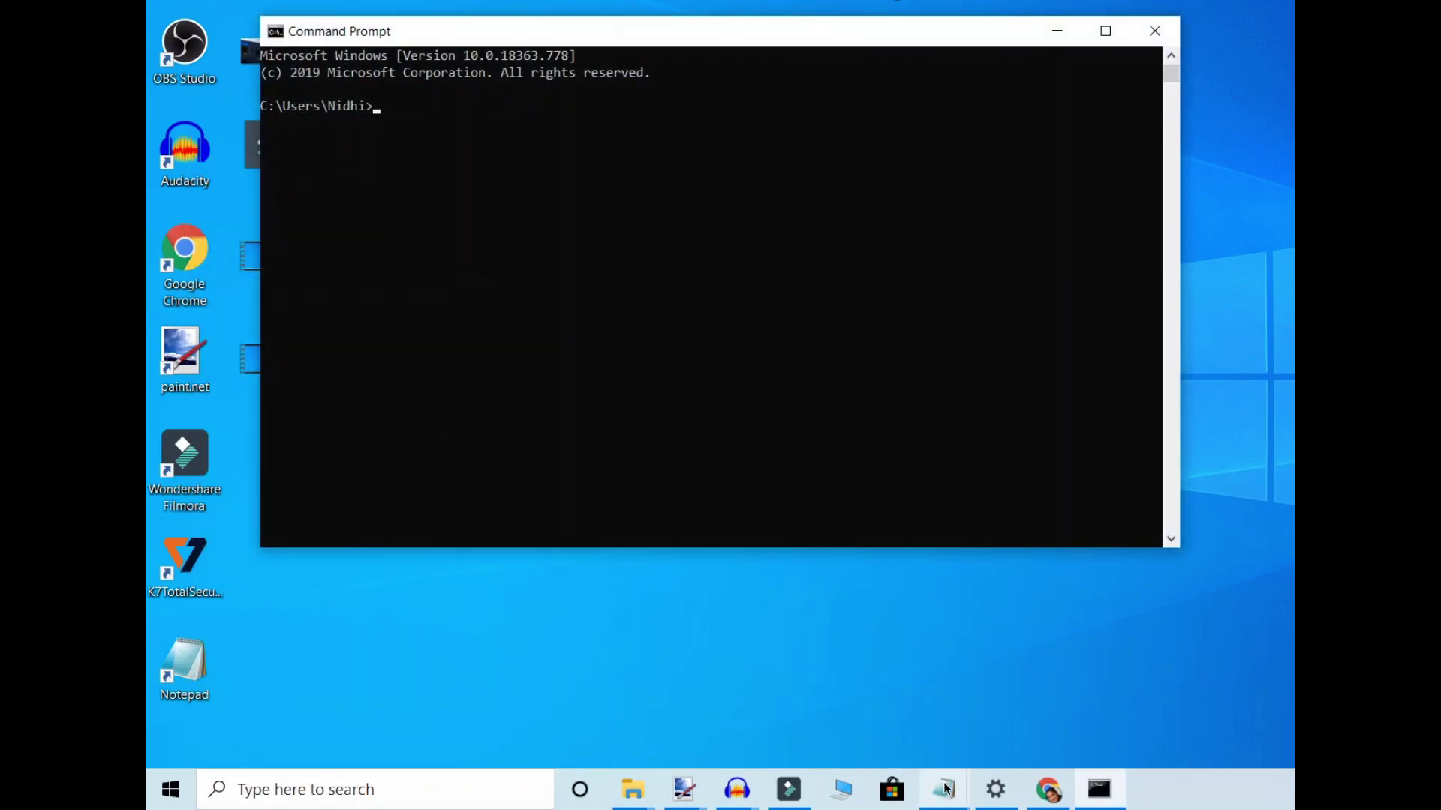
pyautogui.moveTo(944, 790)
pyautogui.click(1041, 719)
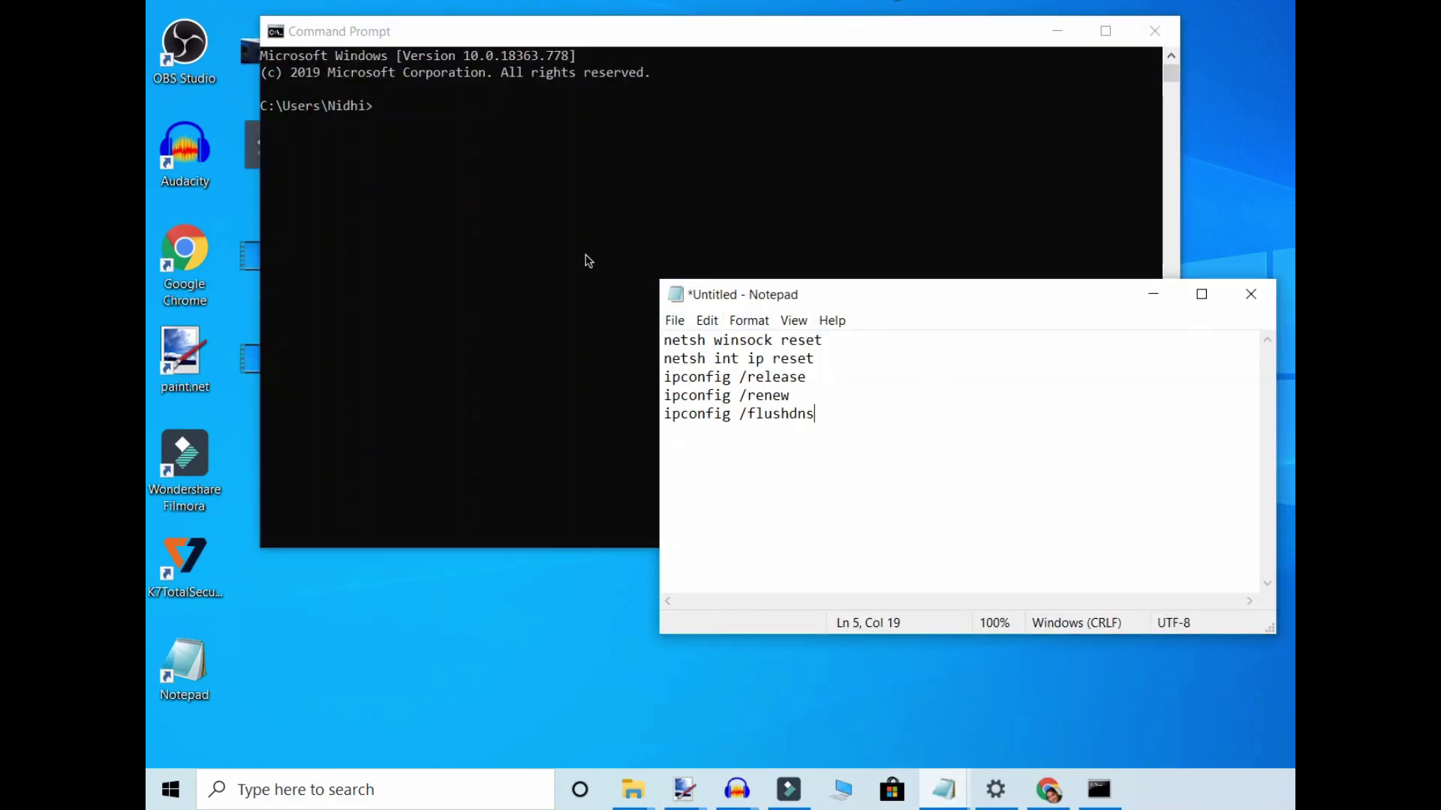
pyautogui.click(402, 117)
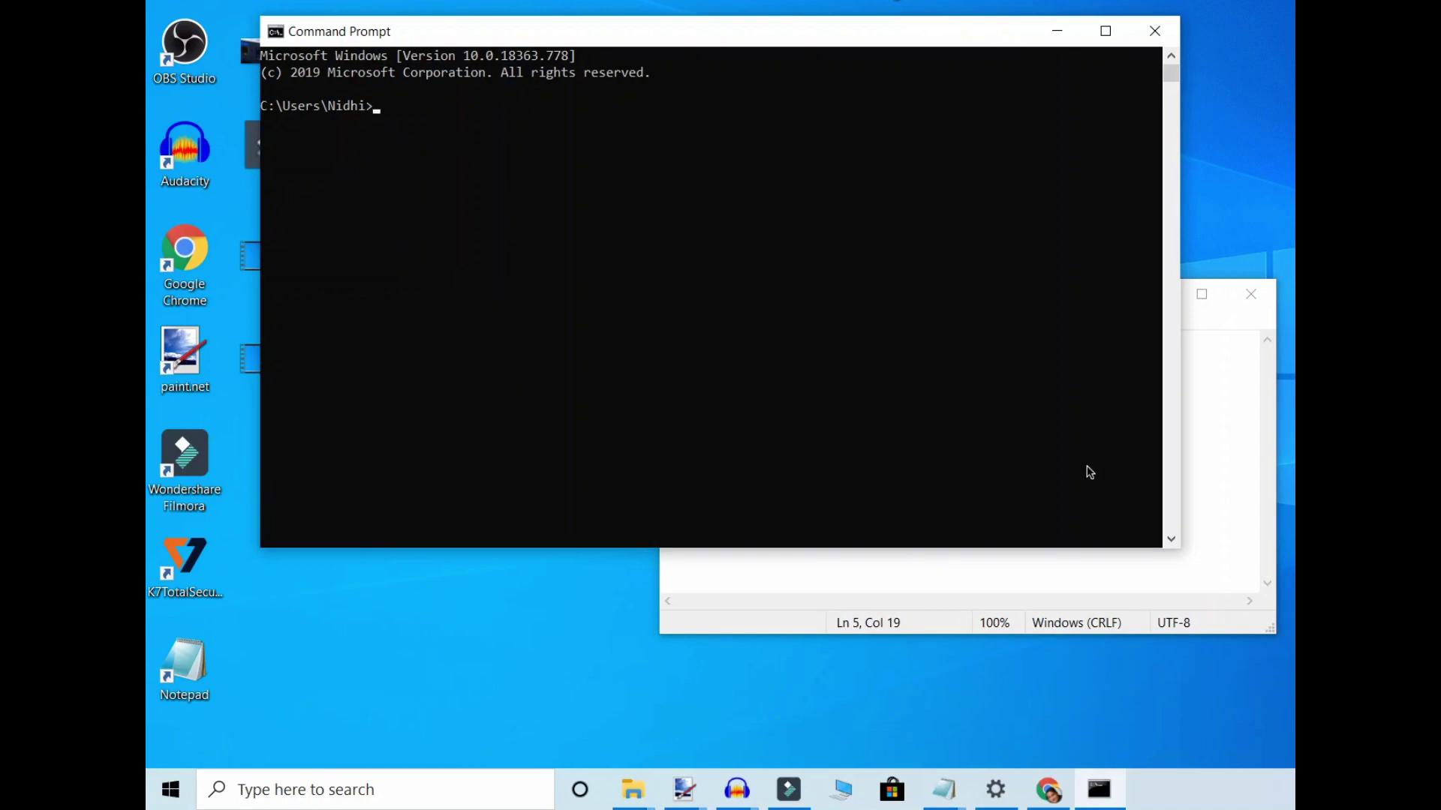
pyautogui.click(1229, 473)
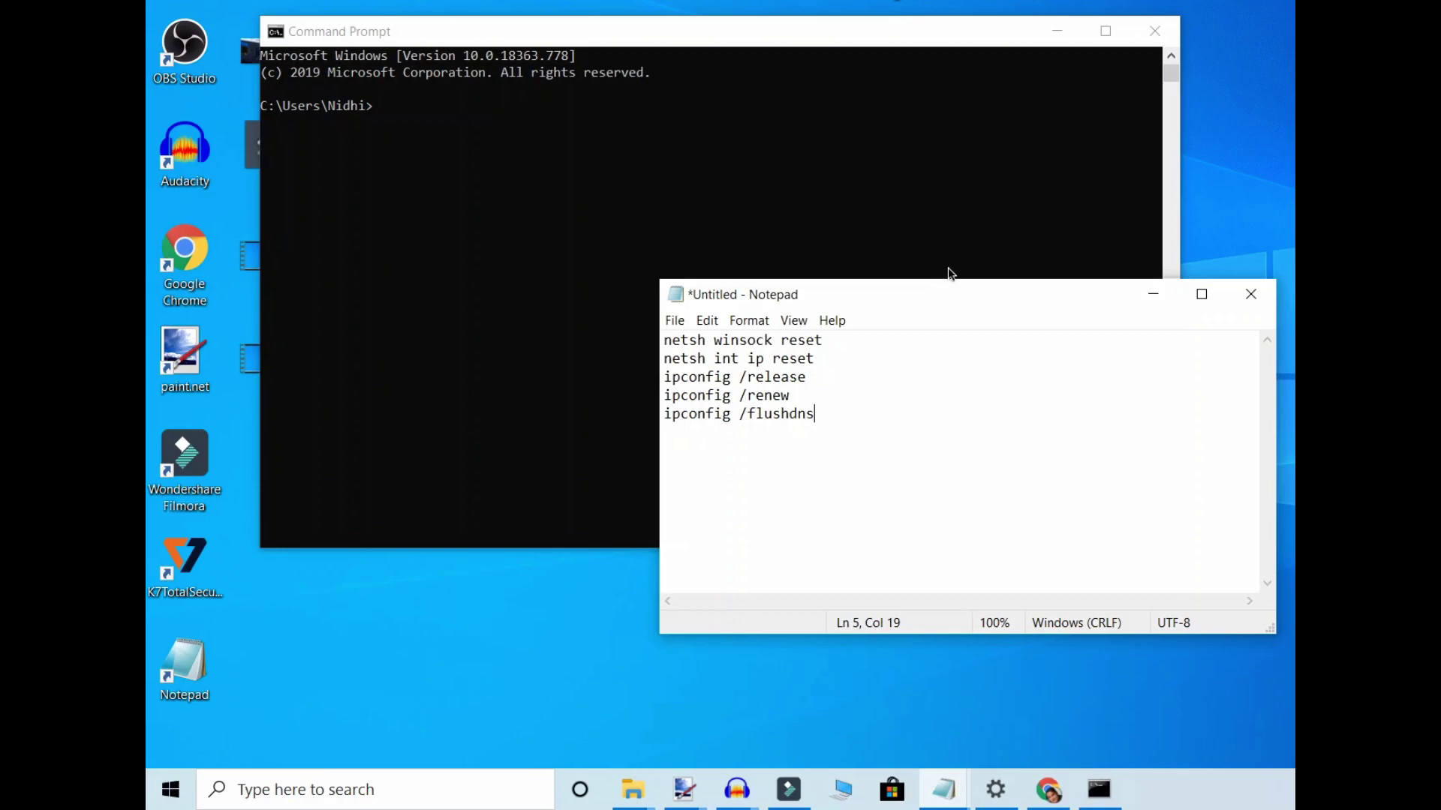
# - Minimize the Notepad and Command Prompt windows and bring up an empty Windows search
pyautogui.click(1159, 294)
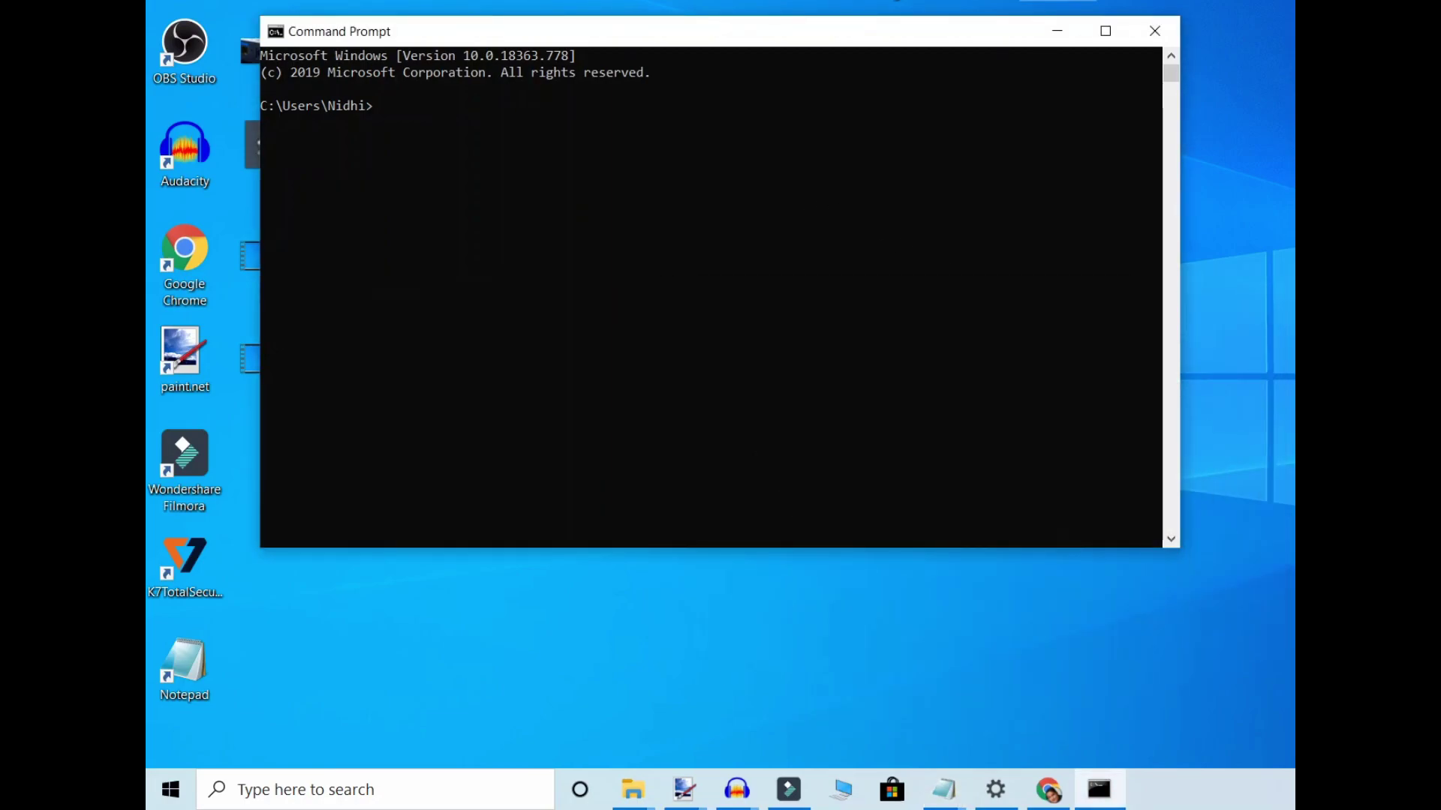
pyautogui.click(1065, 30)
pyautogui.click(335, 784)
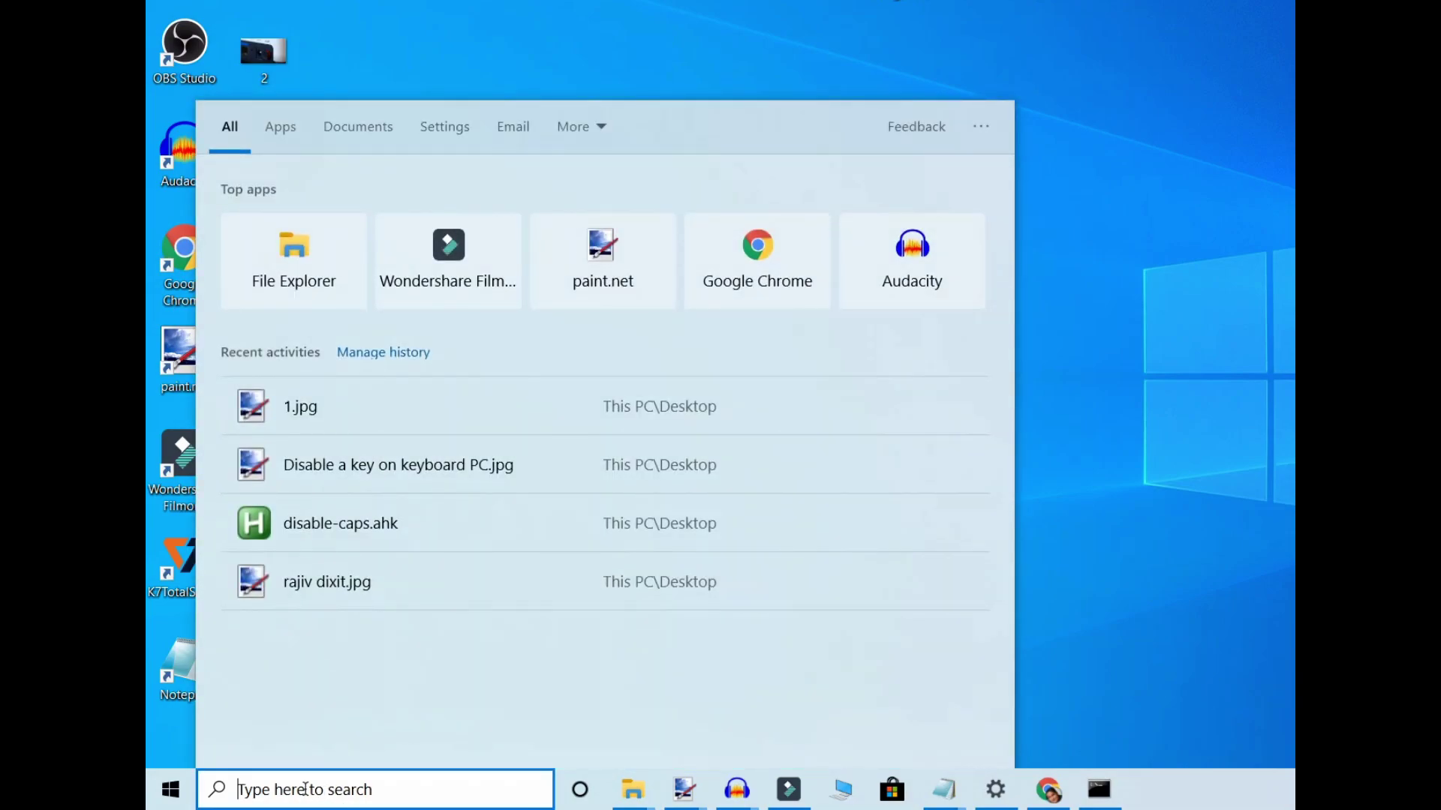
# - Launch Services from search, type 'ip' to find IP Helper, and show its context menu
pyautogui.write('services')
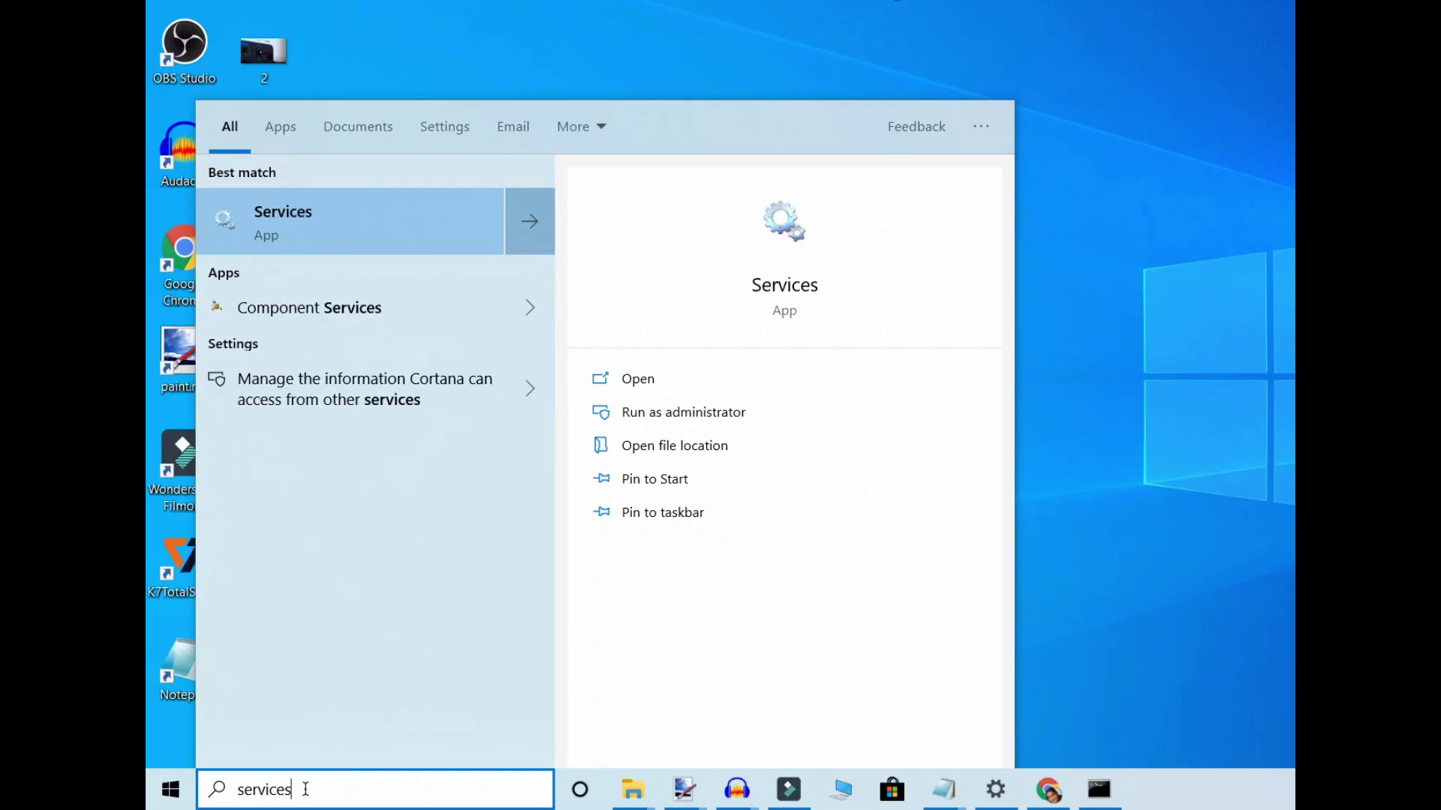
pyautogui.click(412, 223)
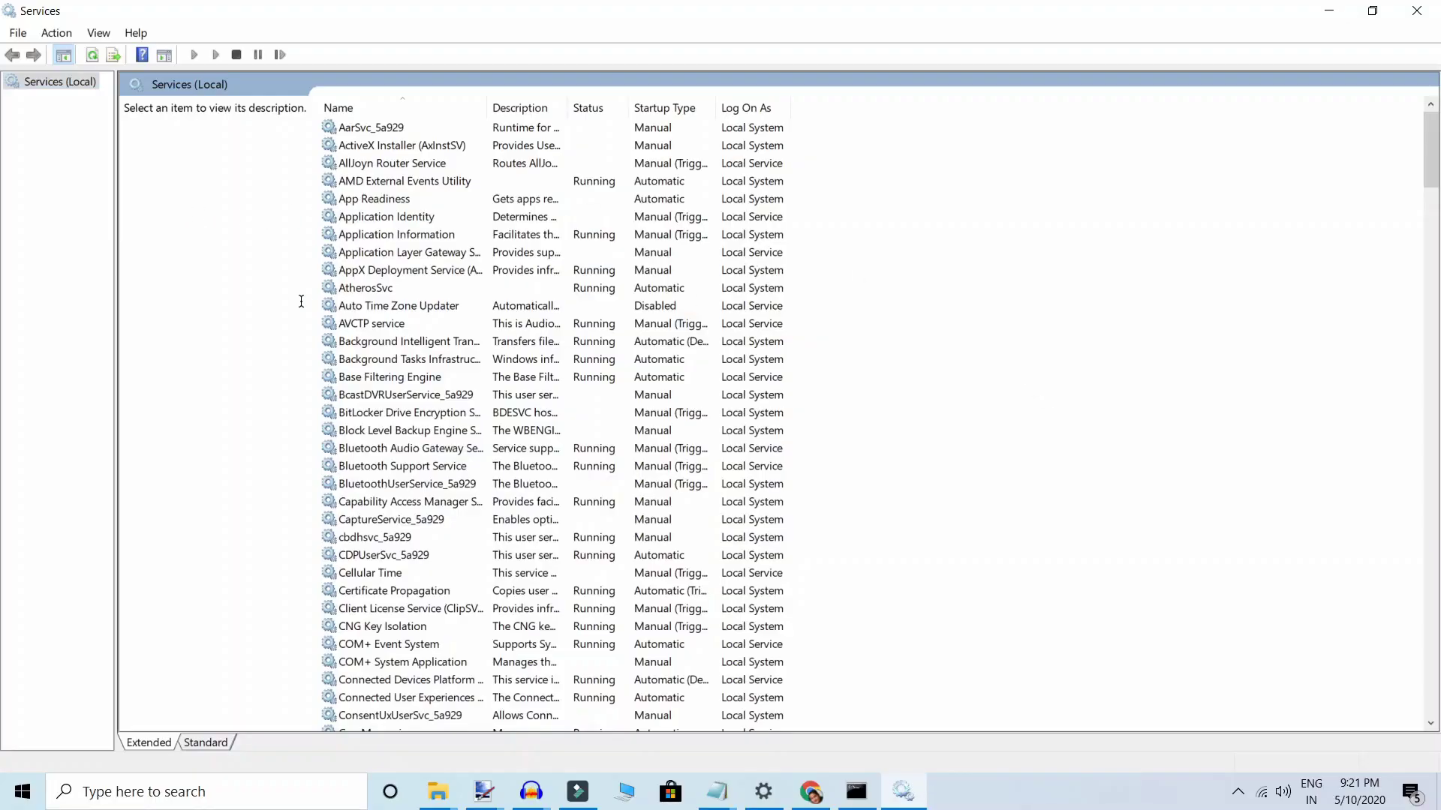
pyautogui.click(350, 311)
pyautogui.write('ip')
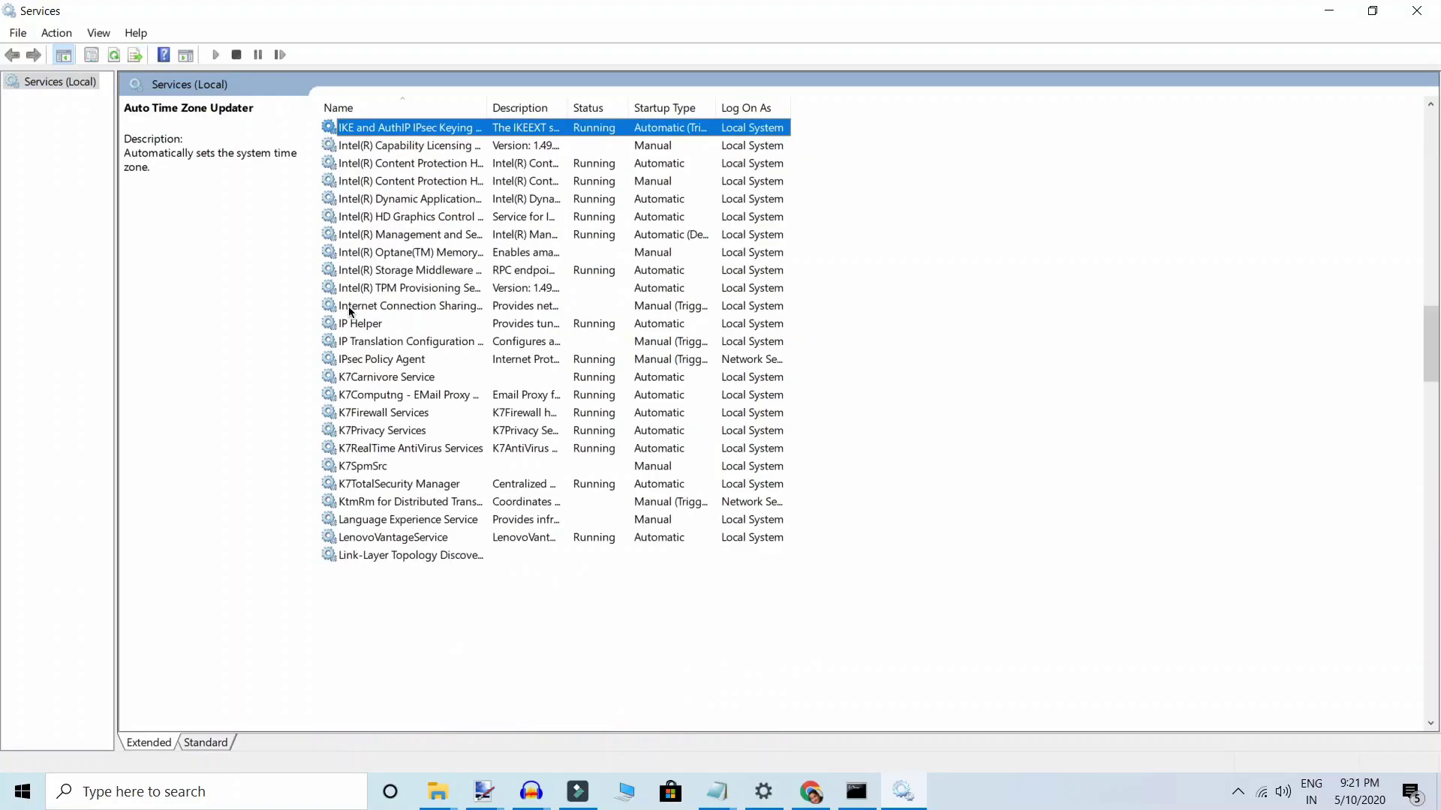
pyautogui.rightClick(421, 325)
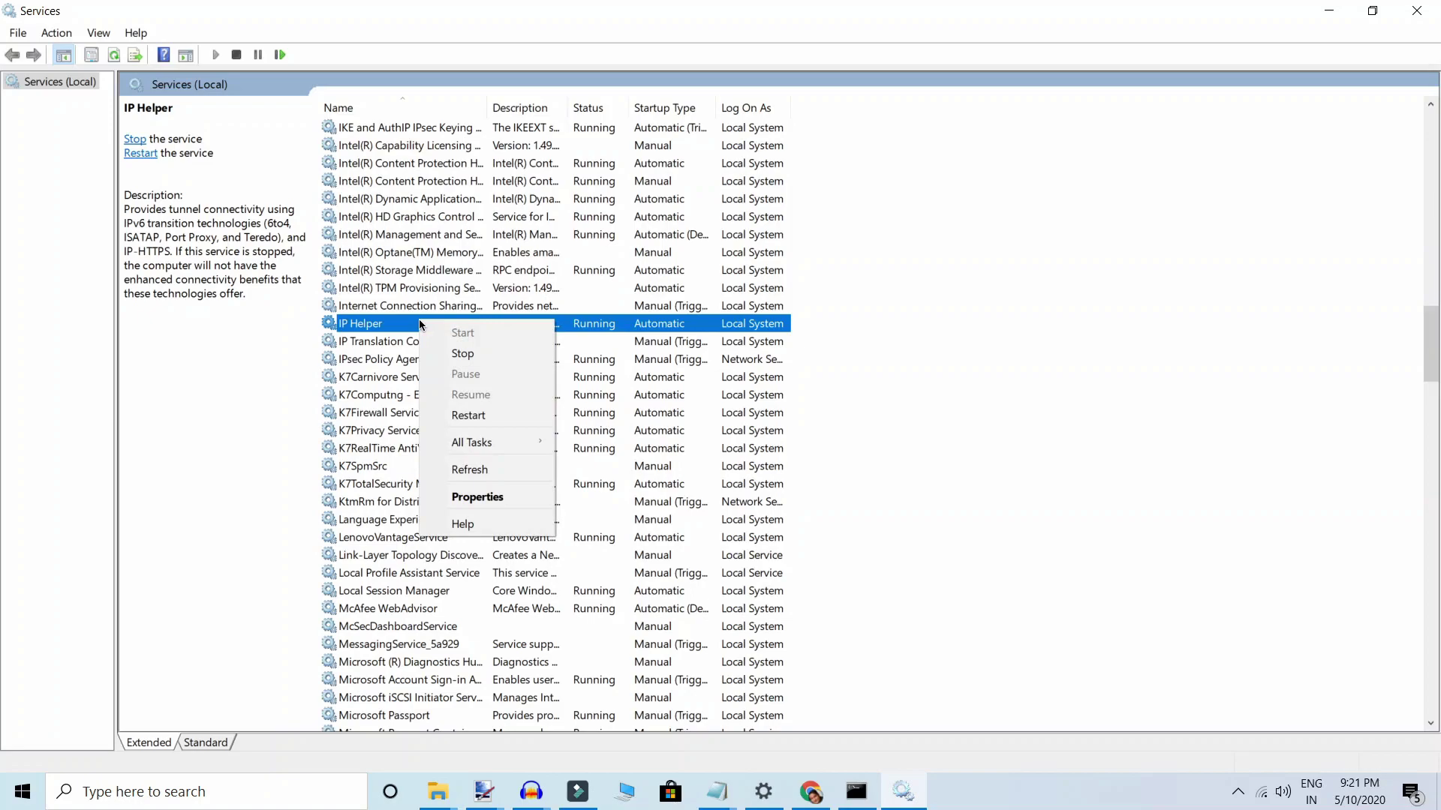
# - In IP Helper Properties, stop the service and change Startup type to Disabled
pyautogui.click(489, 499)
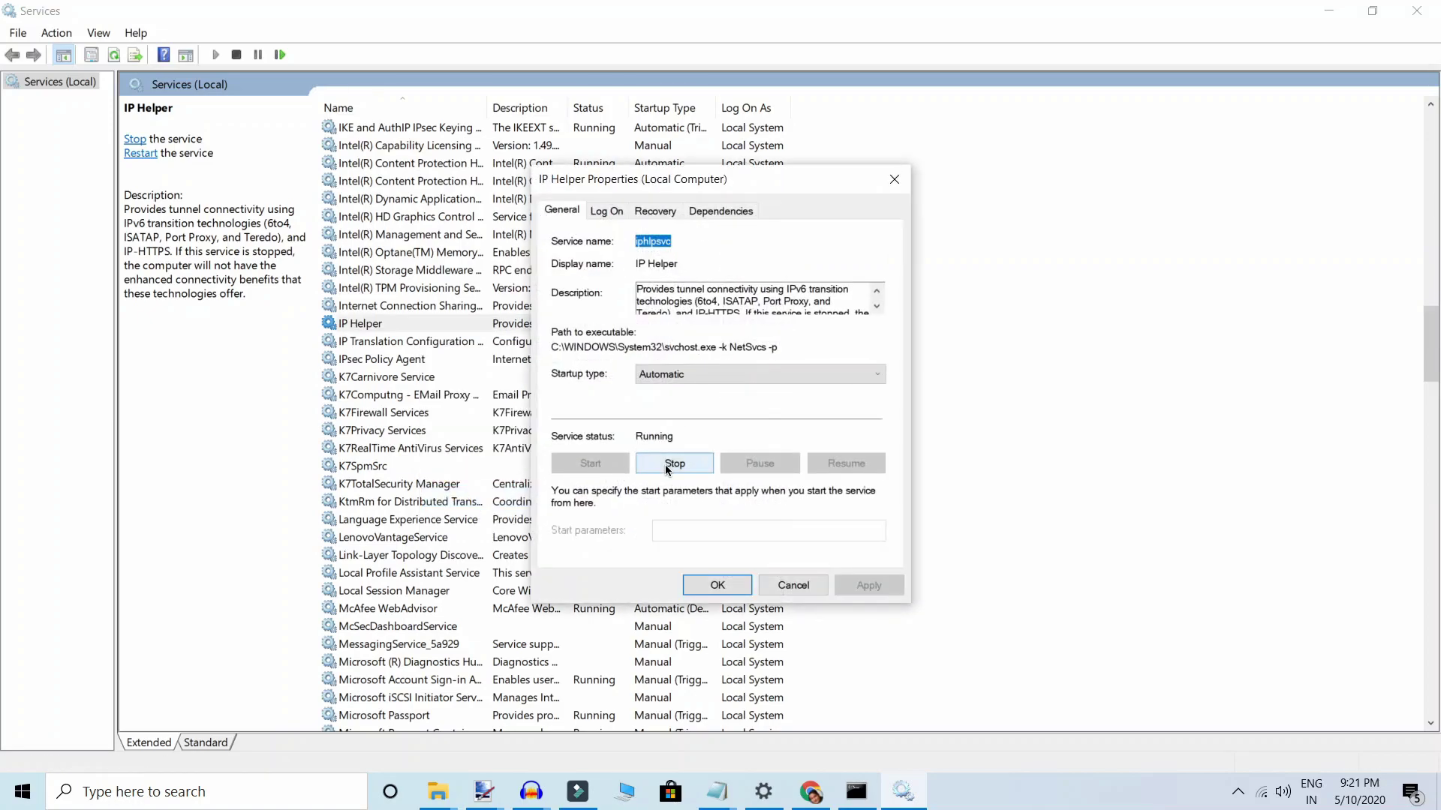
pyautogui.click(665, 465)
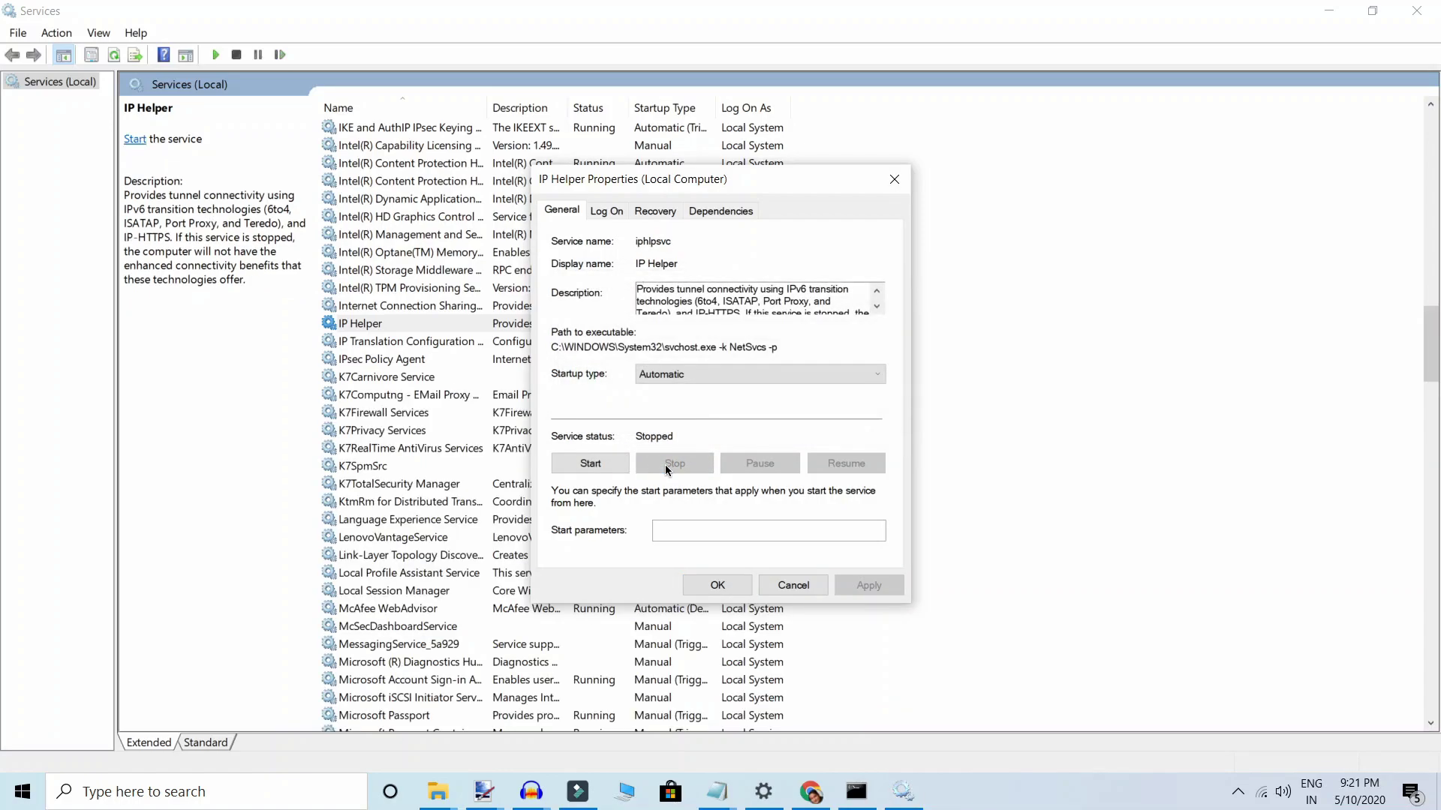
pyautogui.click(693, 377)
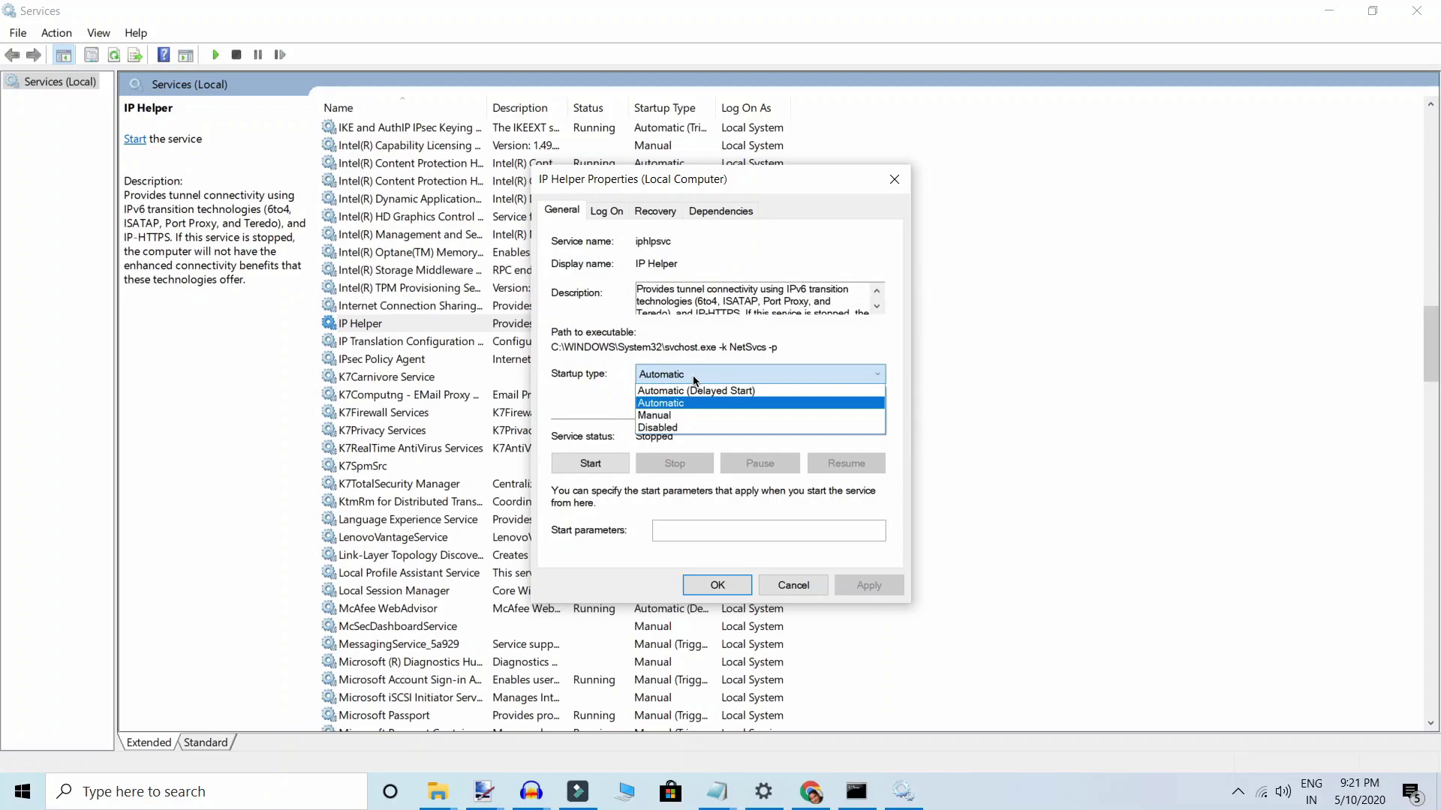
pyautogui.click(687, 426)
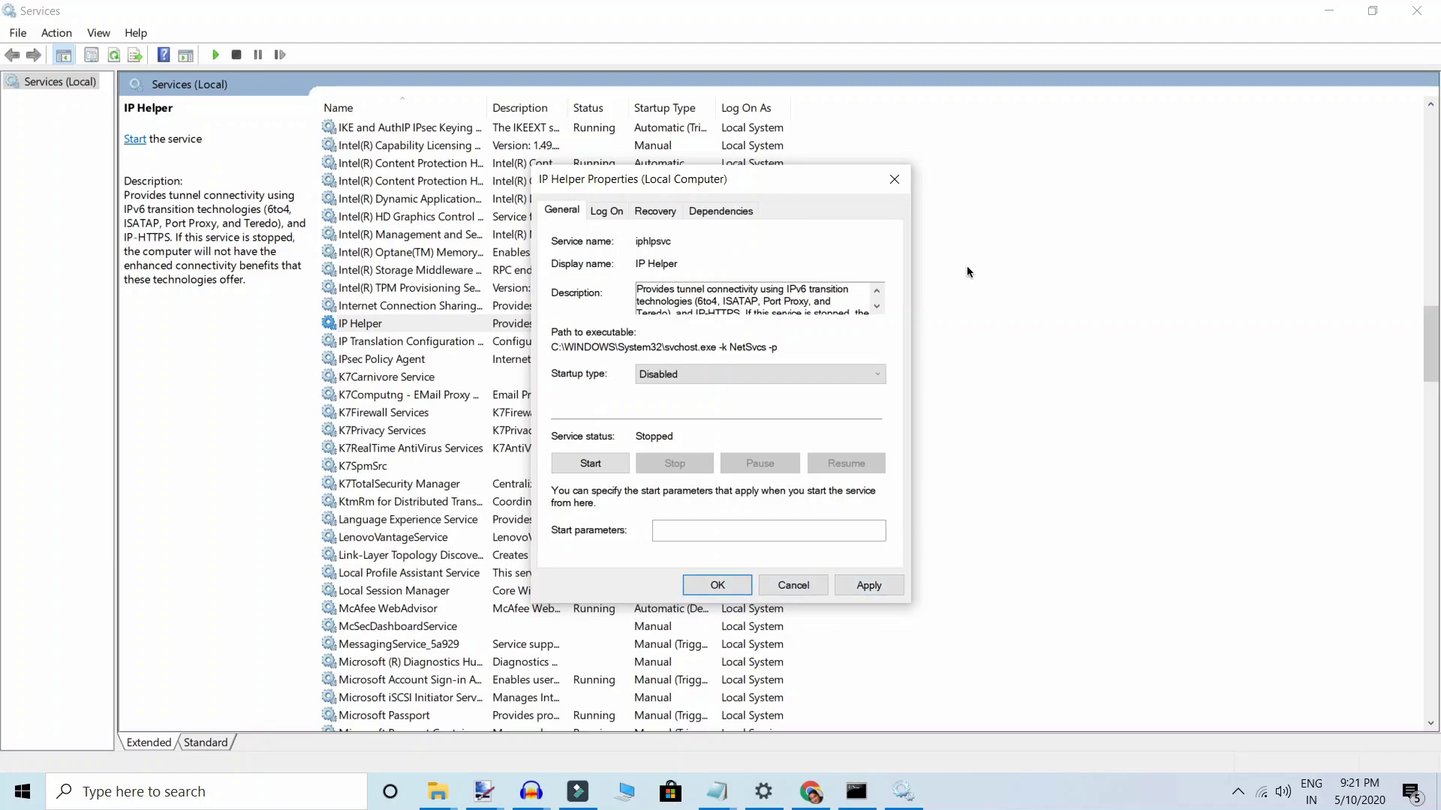
pyautogui.click(169, 793)
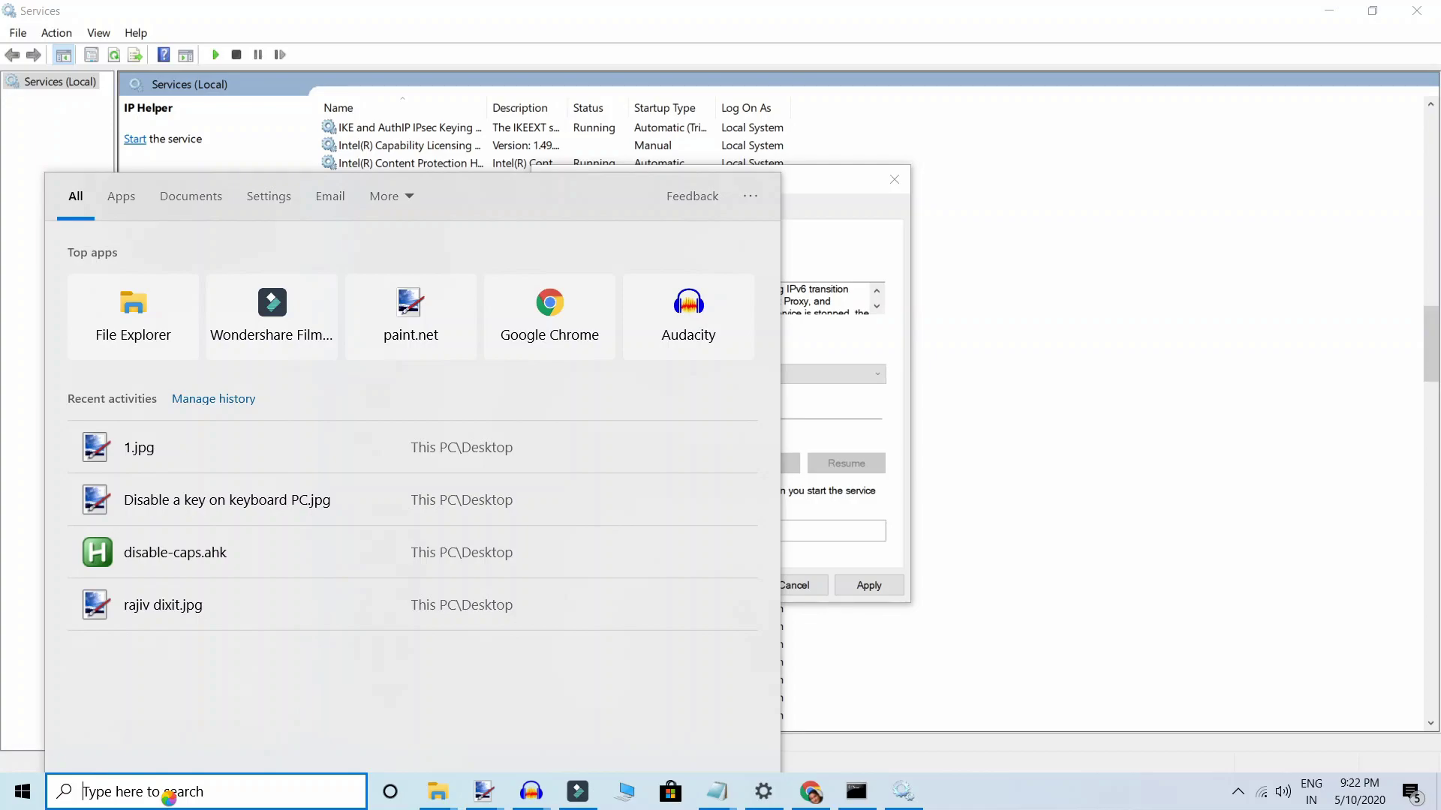
# - Launch Device Manager via 'device' search, expand Network adapters, and select the Qualcomm Atheros adapter
pyautogui.write('de')
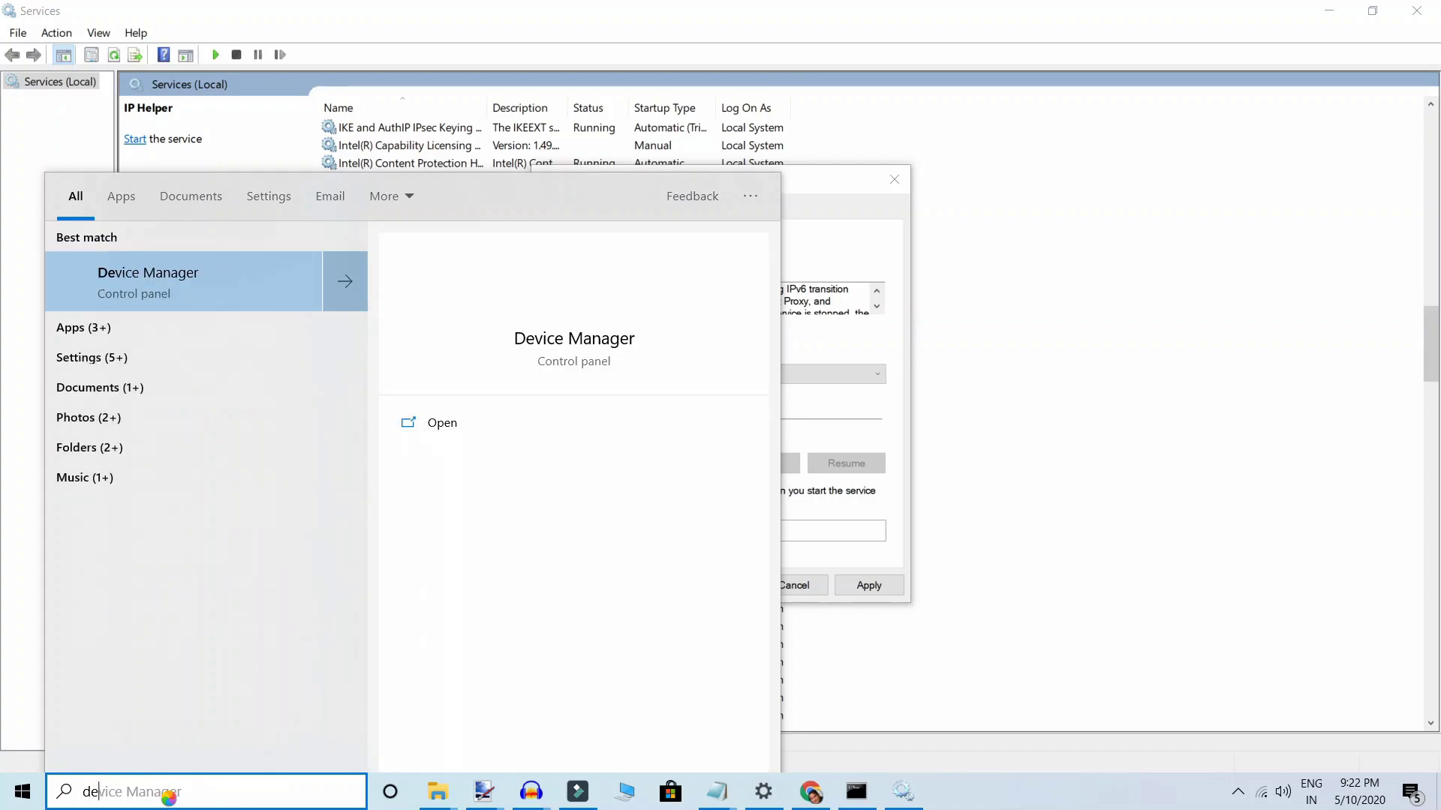
pyautogui.write('vice')
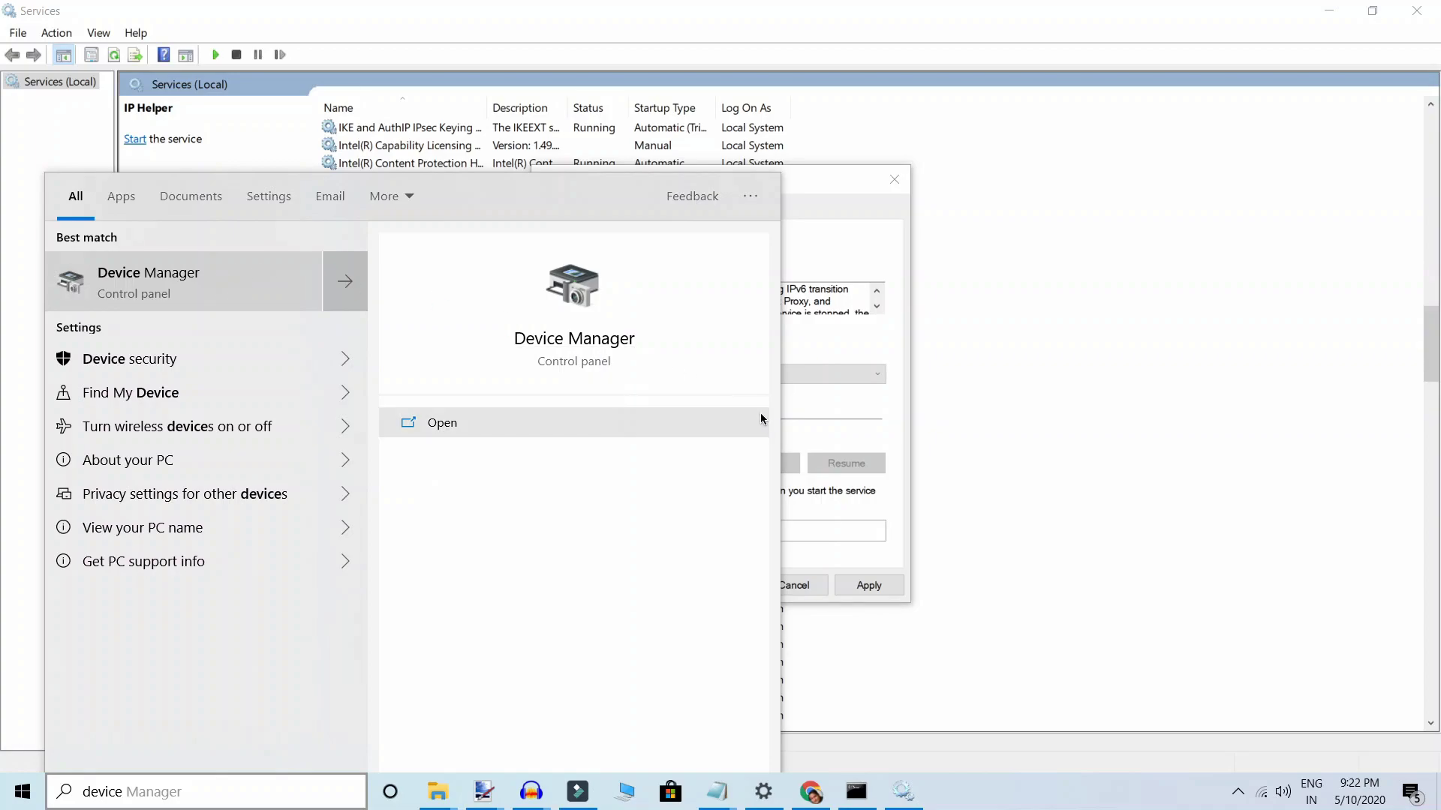
pyautogui.press('Return')
pyautogui.click(894, 178)
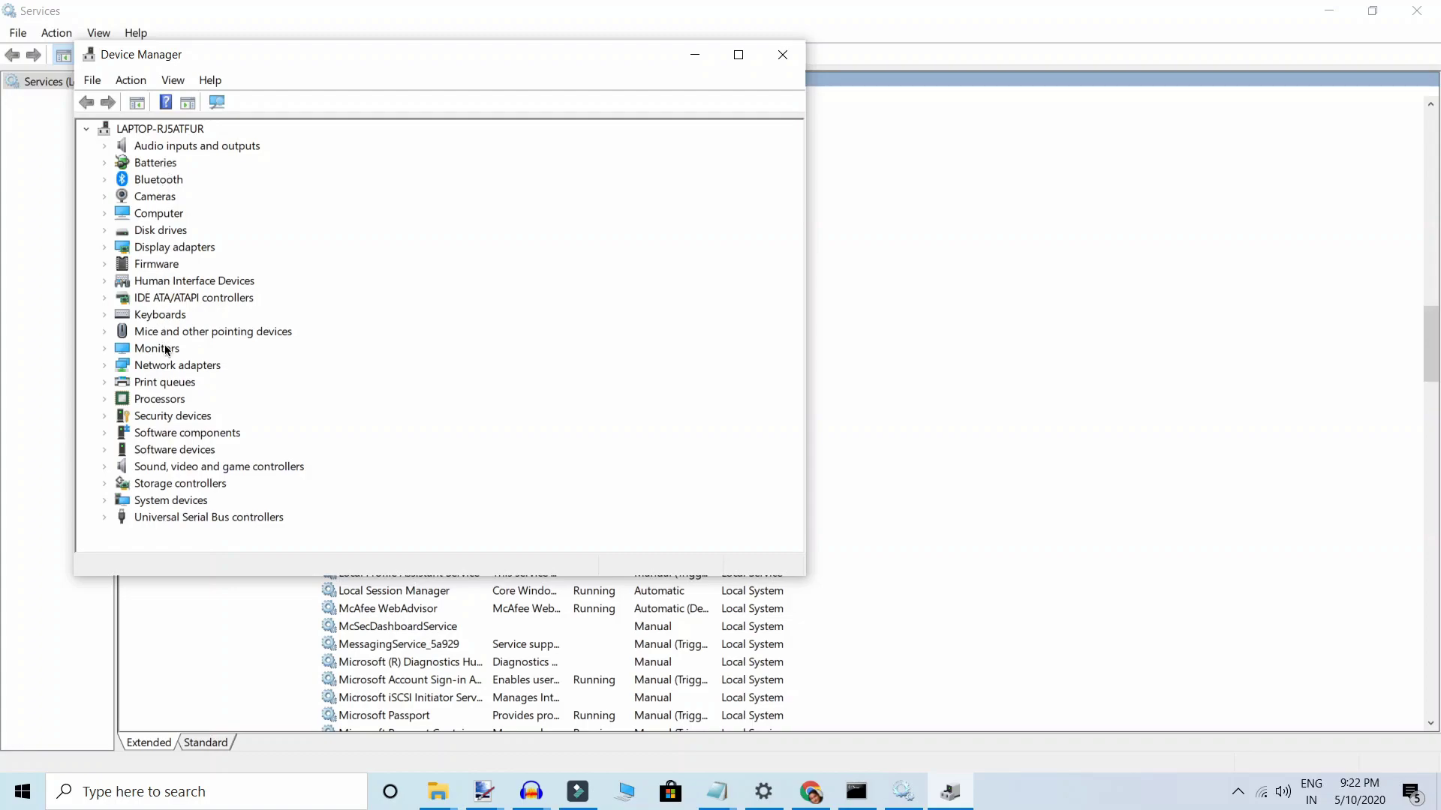
pyautogui.doubleClick(158, 366)
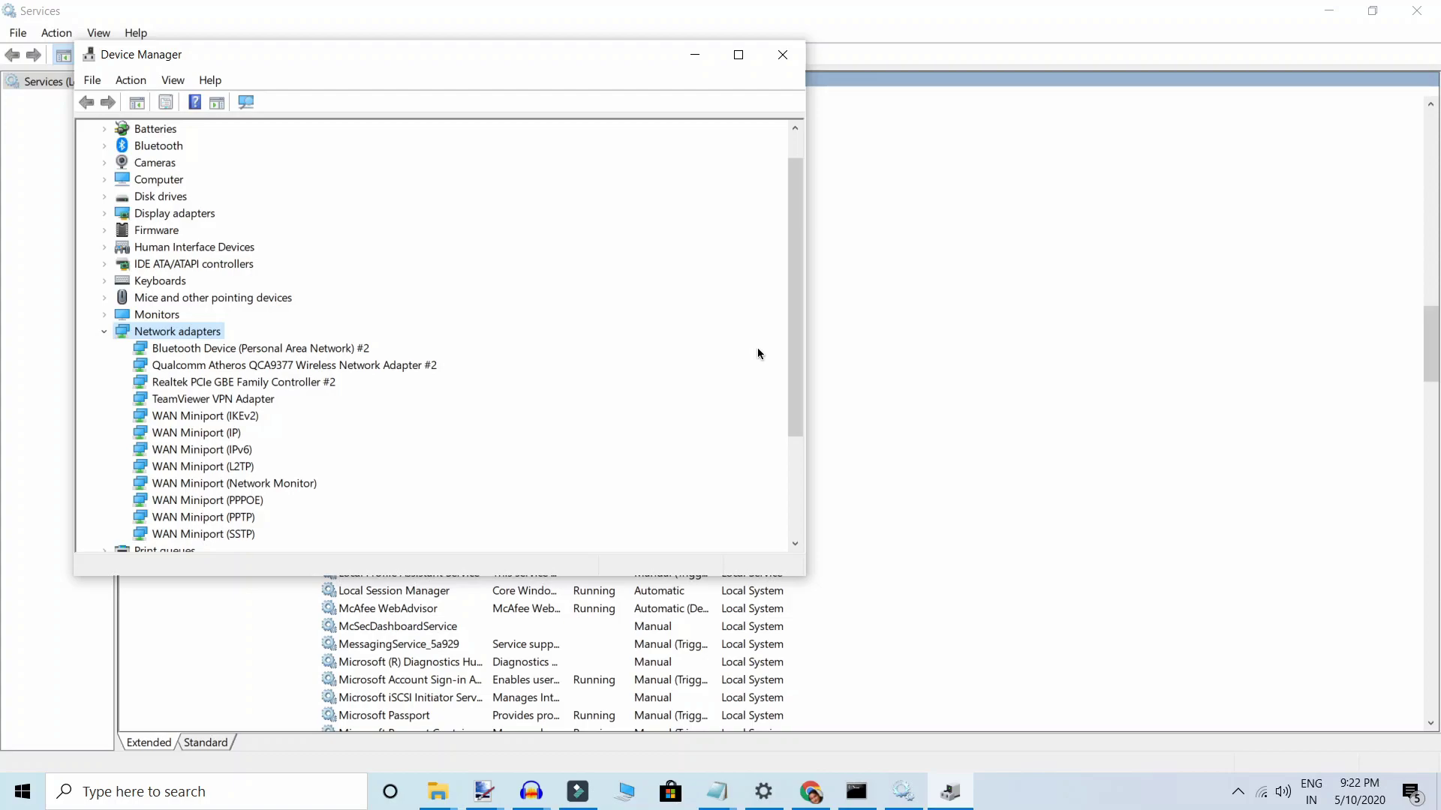
pyautogui.moveTo(794, 352); pyautogui.dragTo(796, 412)
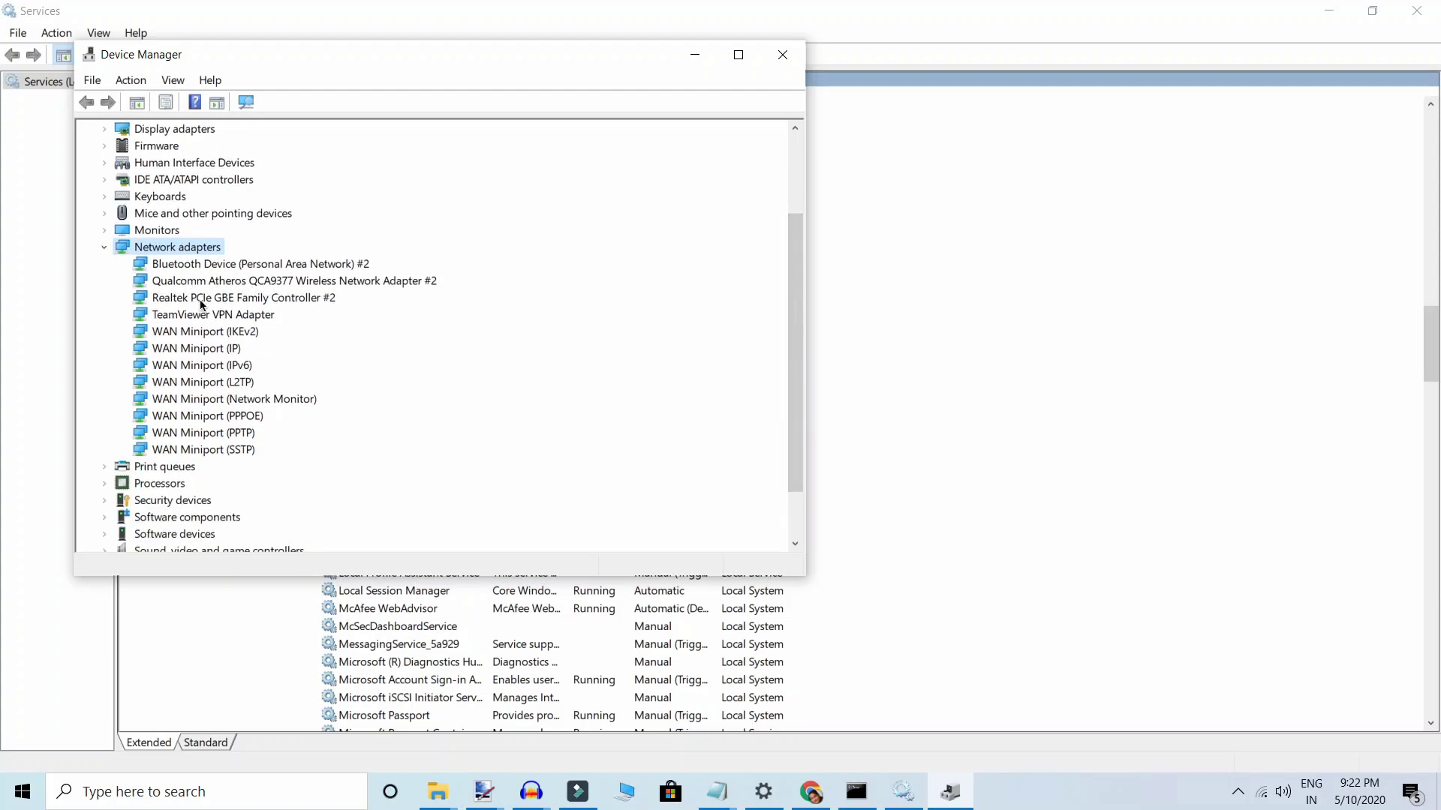
pyautogui.click(389, 280)
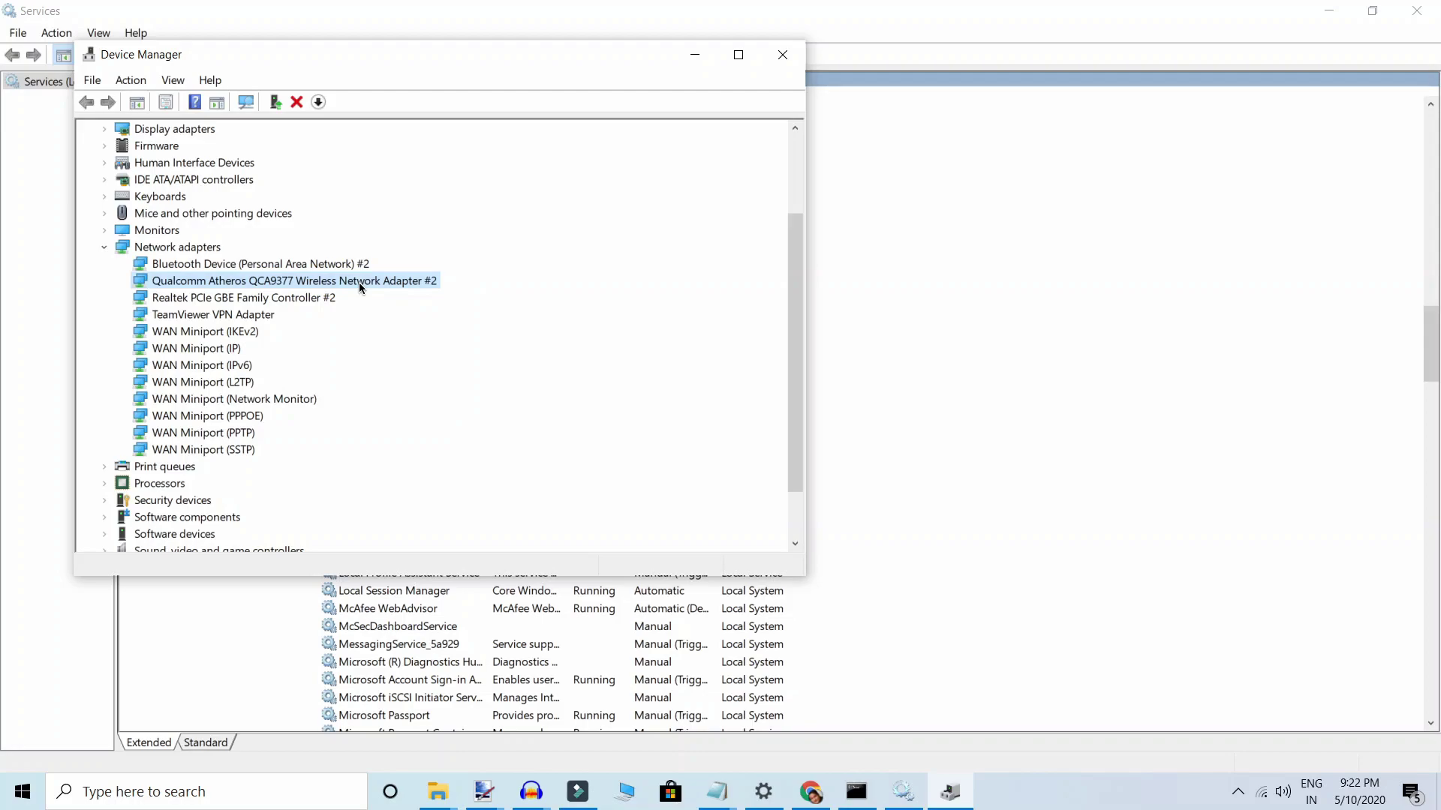
# - Disable the Qualcomm Atheros QCA9377 adapter, confirm with Yes, then choose Enable device
pyautogui.rightClick(358, 282)
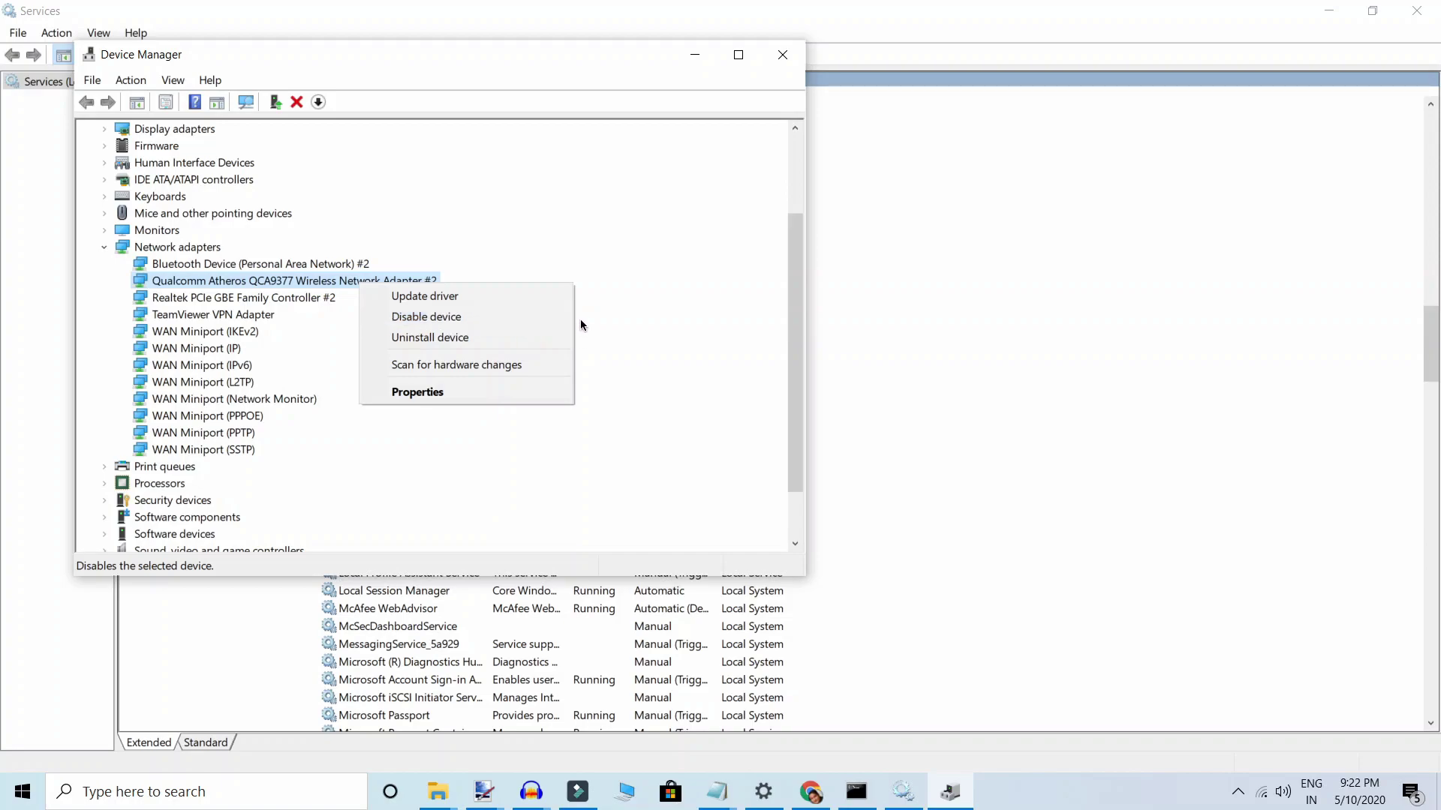
pyautogui.click(535, 318)
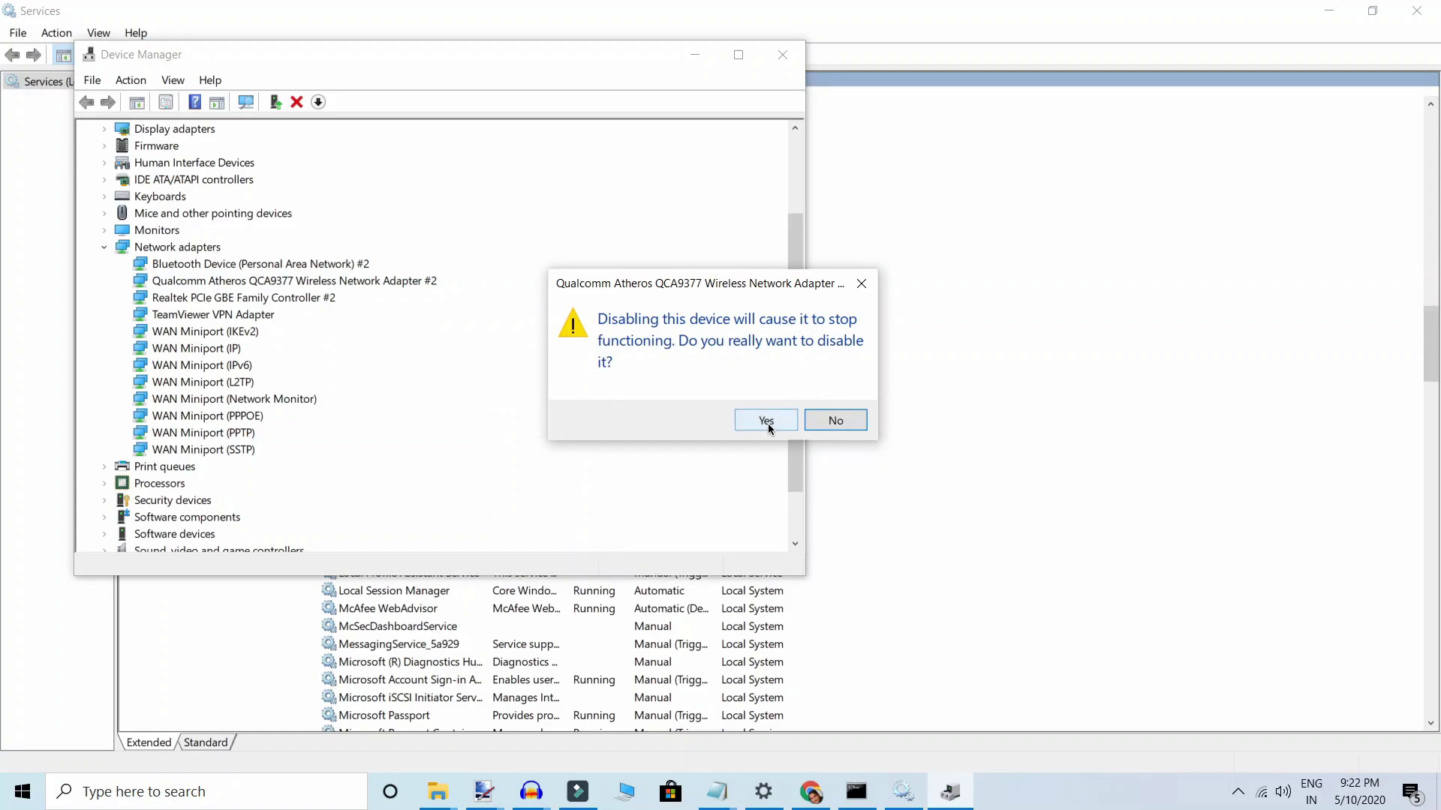
pyautogui.click(764, 419)
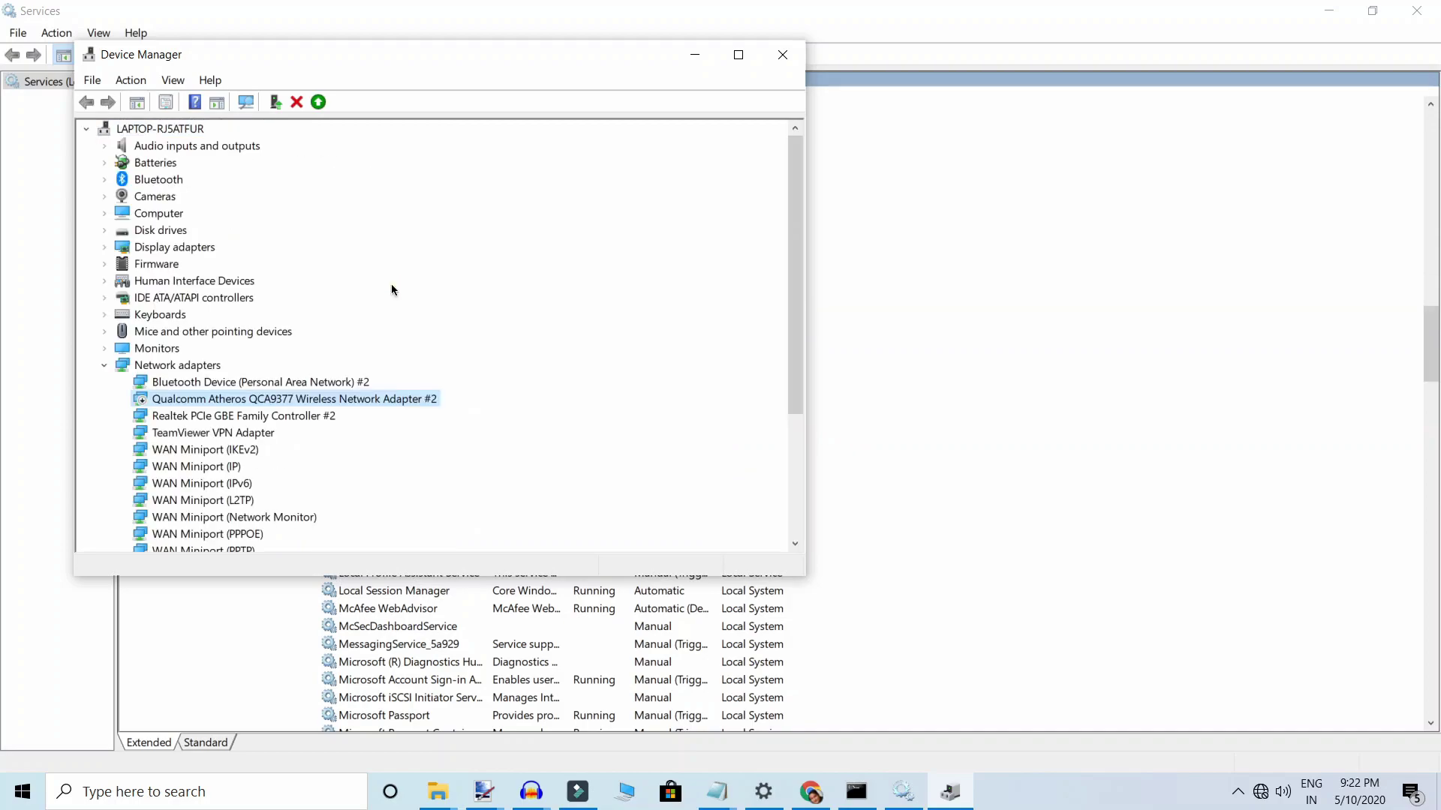
pyautogui.rightClick(403, 396)
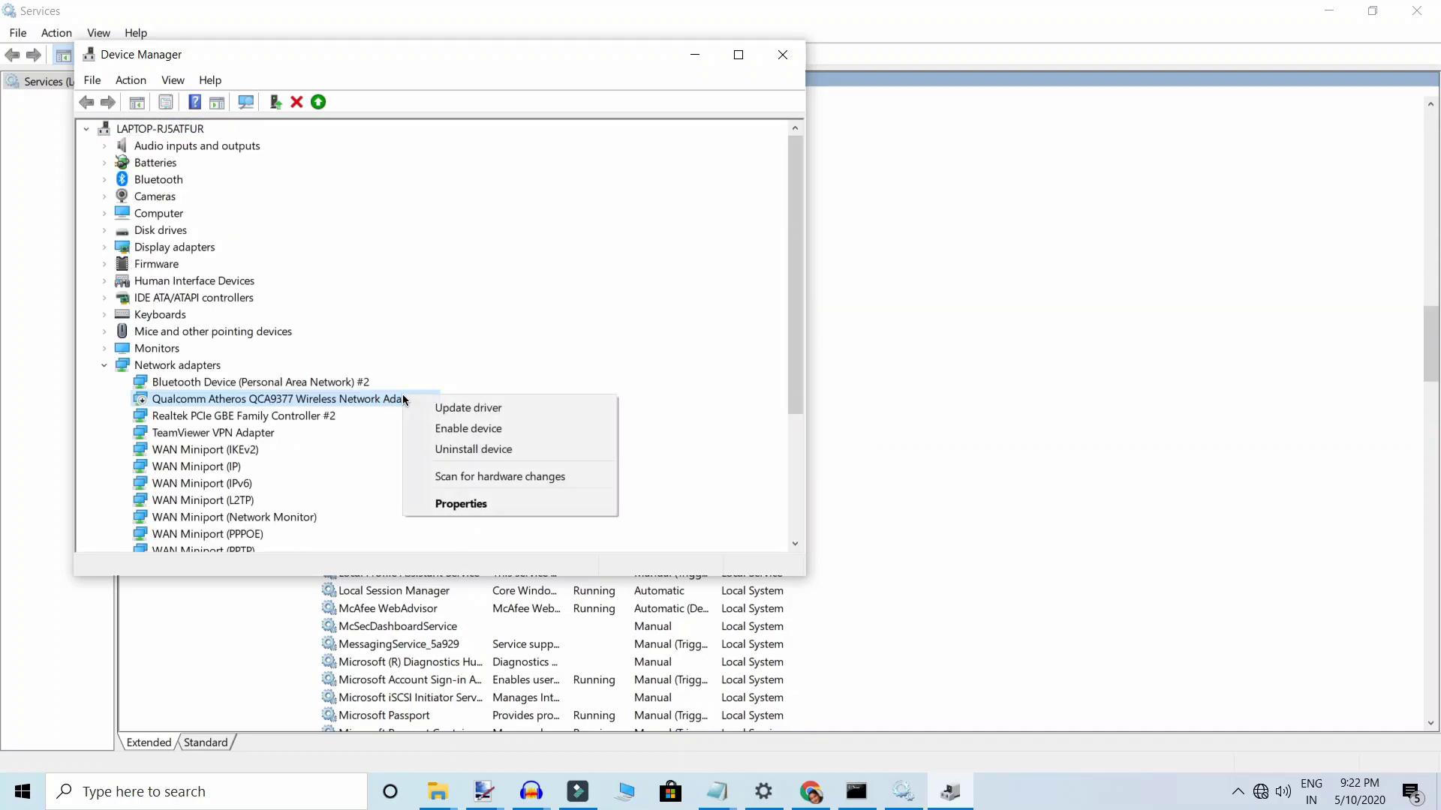
pyautogui.click(467, 430)
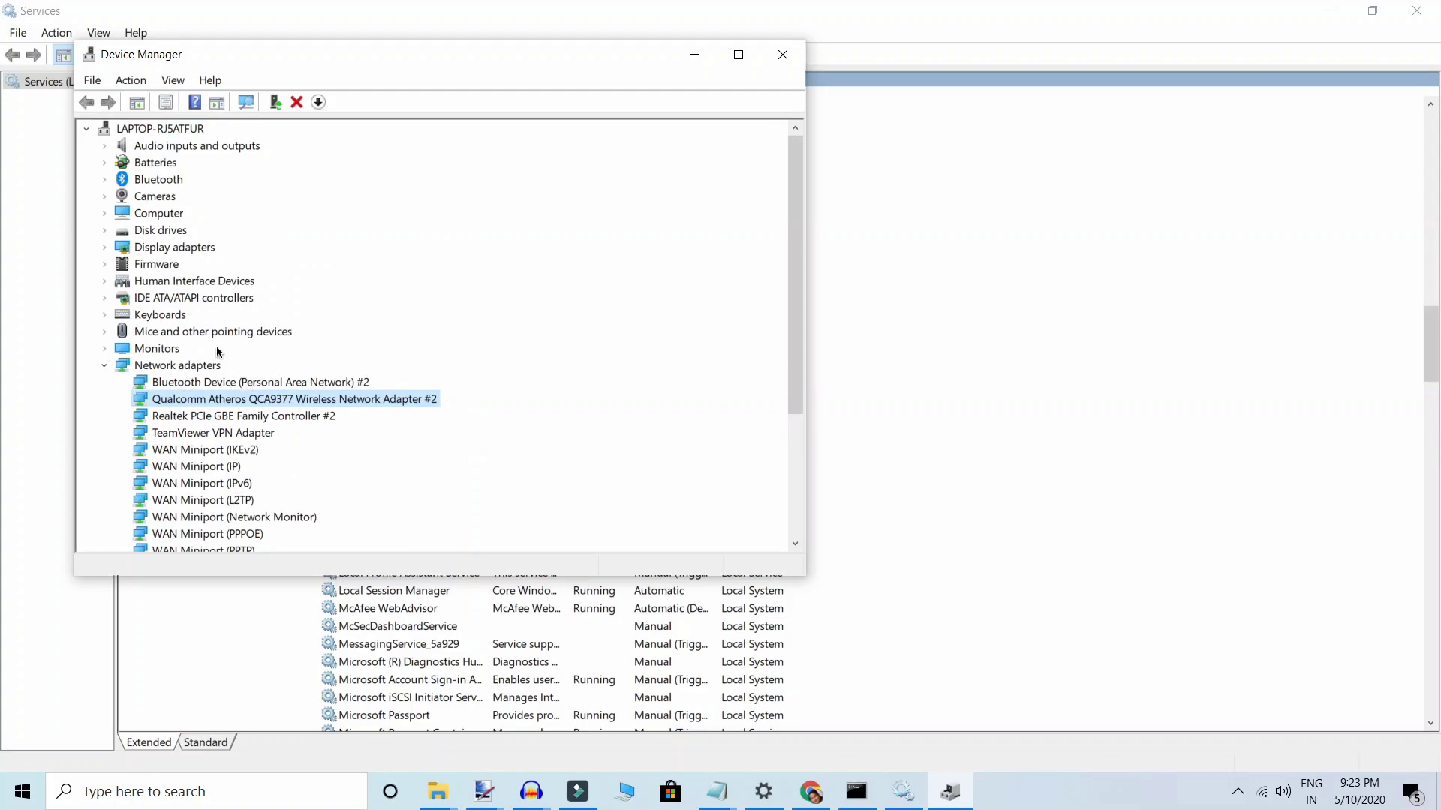
# - Run Update driver on the Qualcomm QCA9377 adapter using automatic driver search
pyautogui.moveTo(795, 389); pyautogui.dragTo(799, 433)
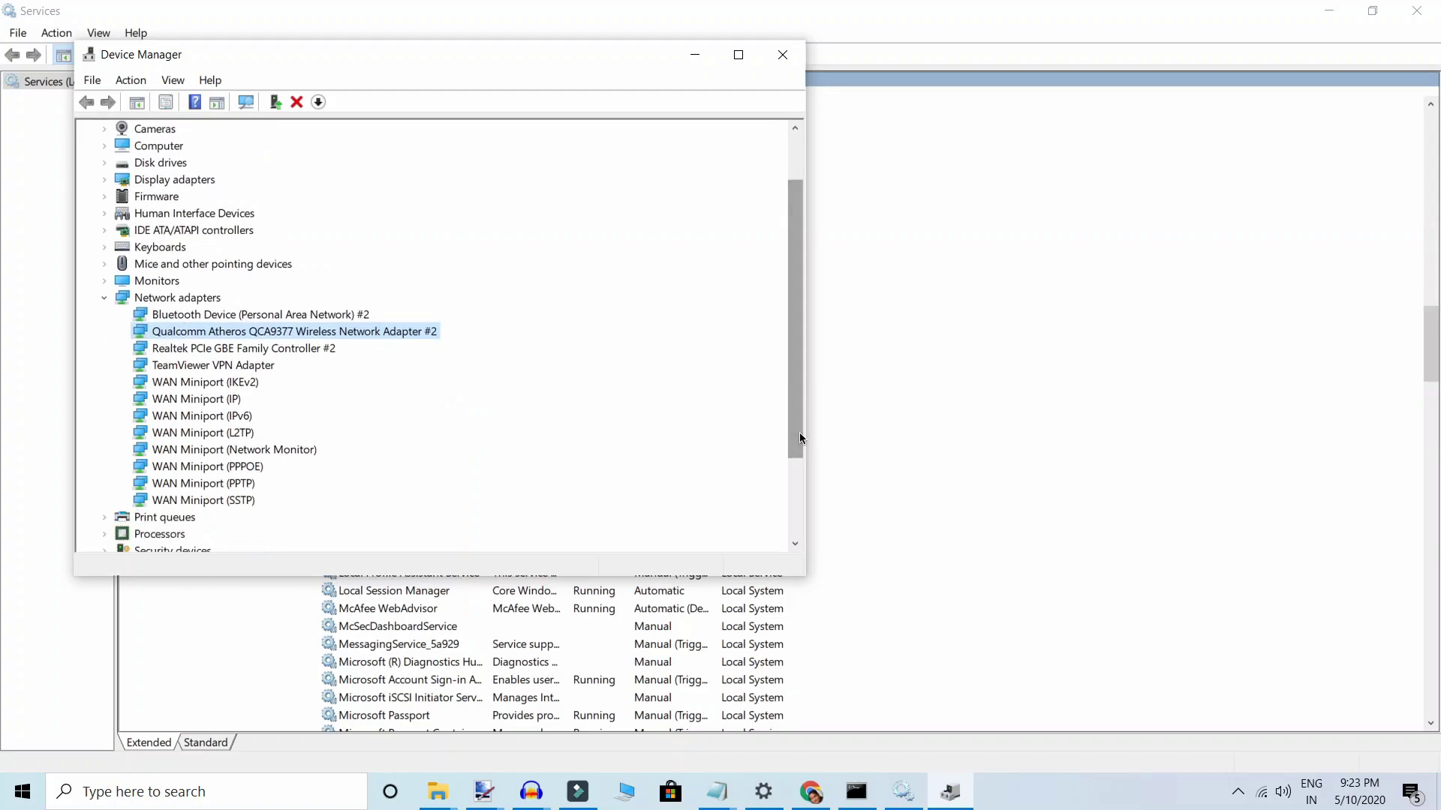
pyautogui.rightClick(382, 331)
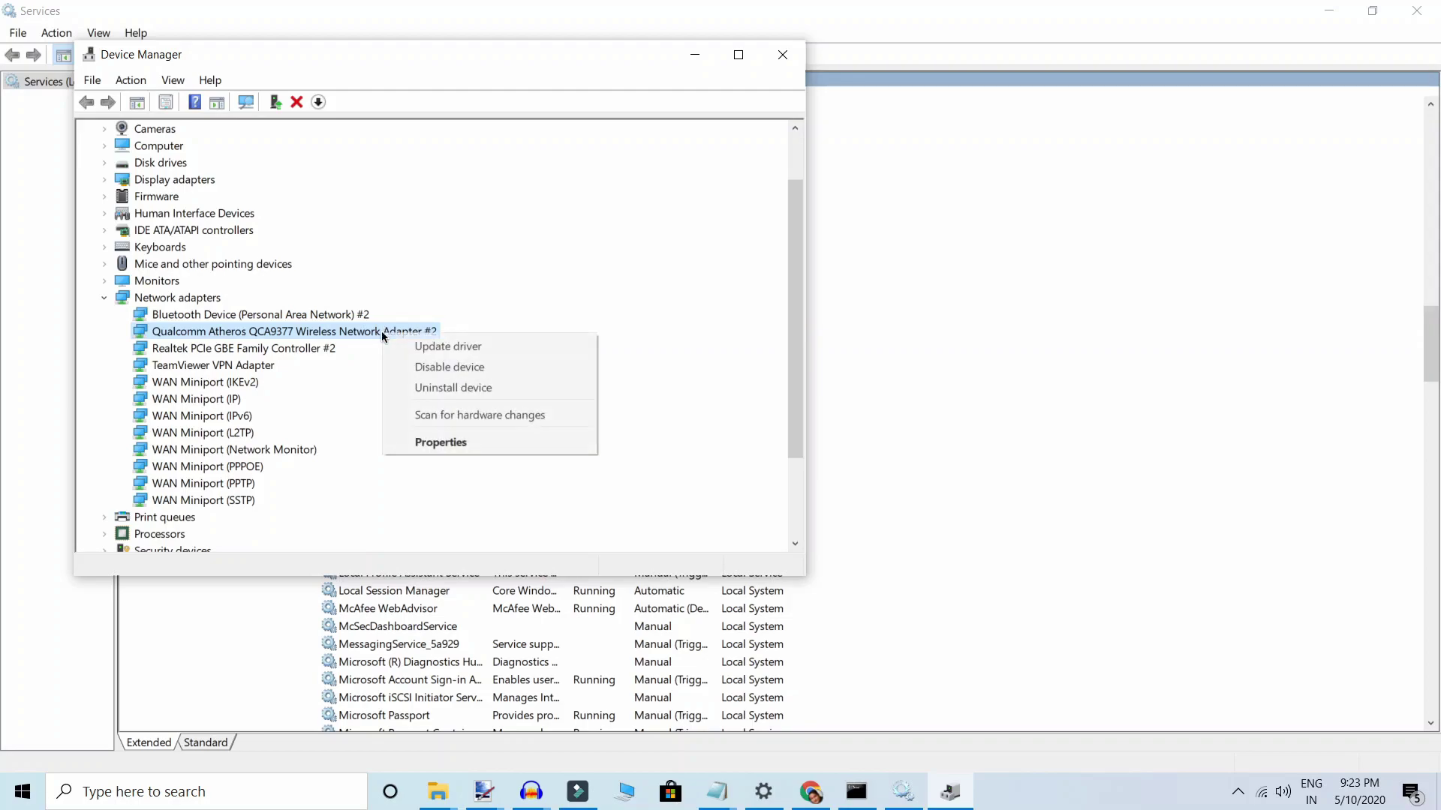
pyautogui.click(426, 354)
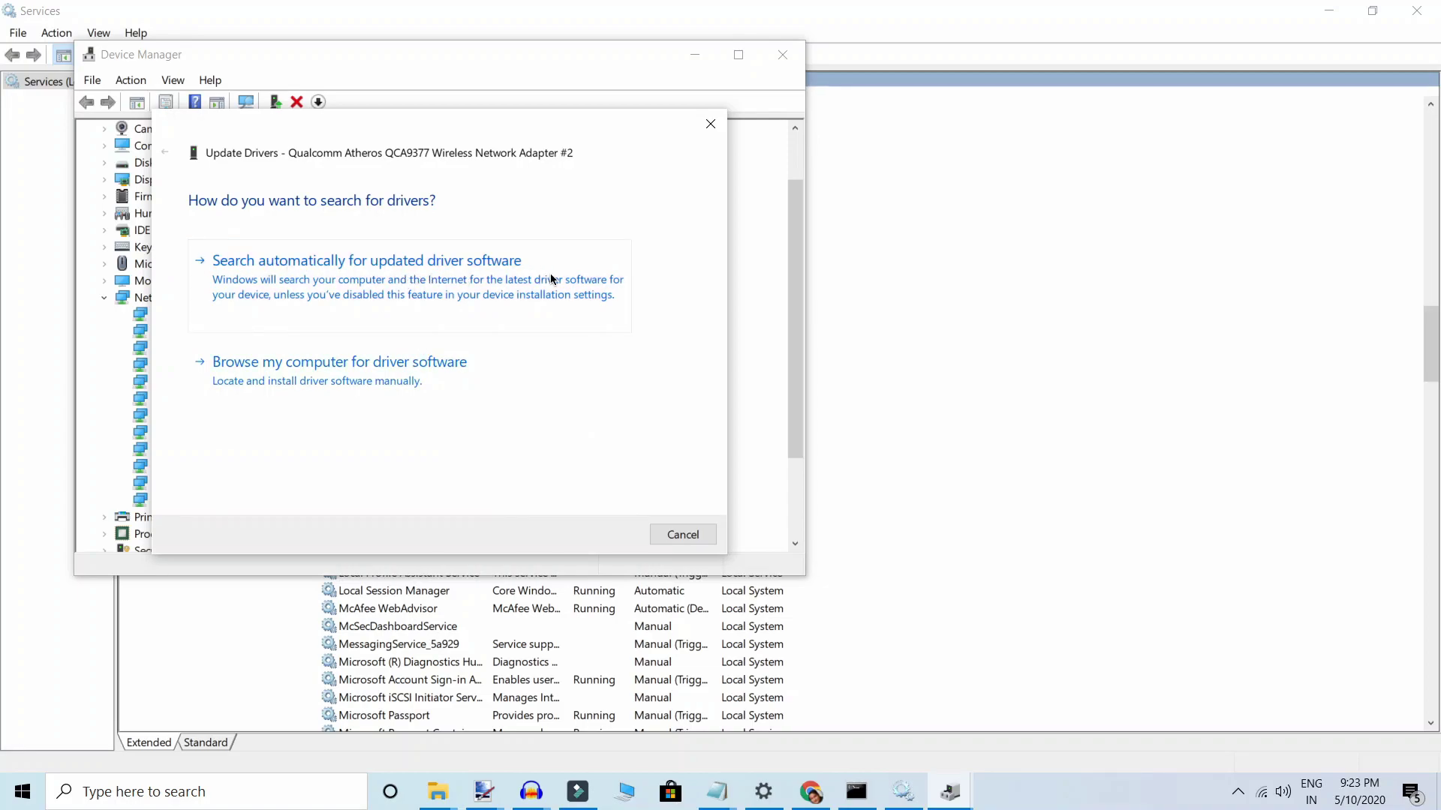
pyautogui.click(475, 294)
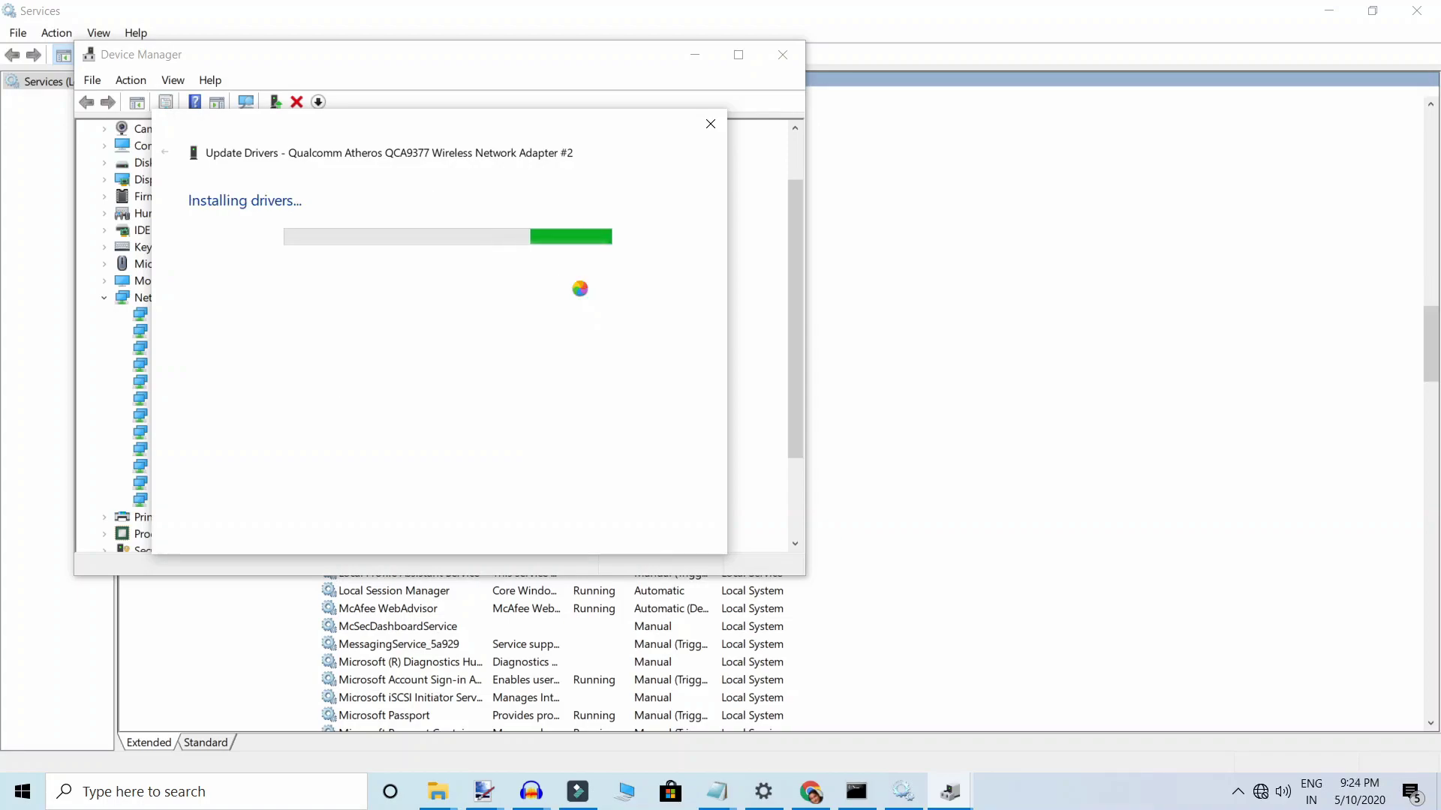